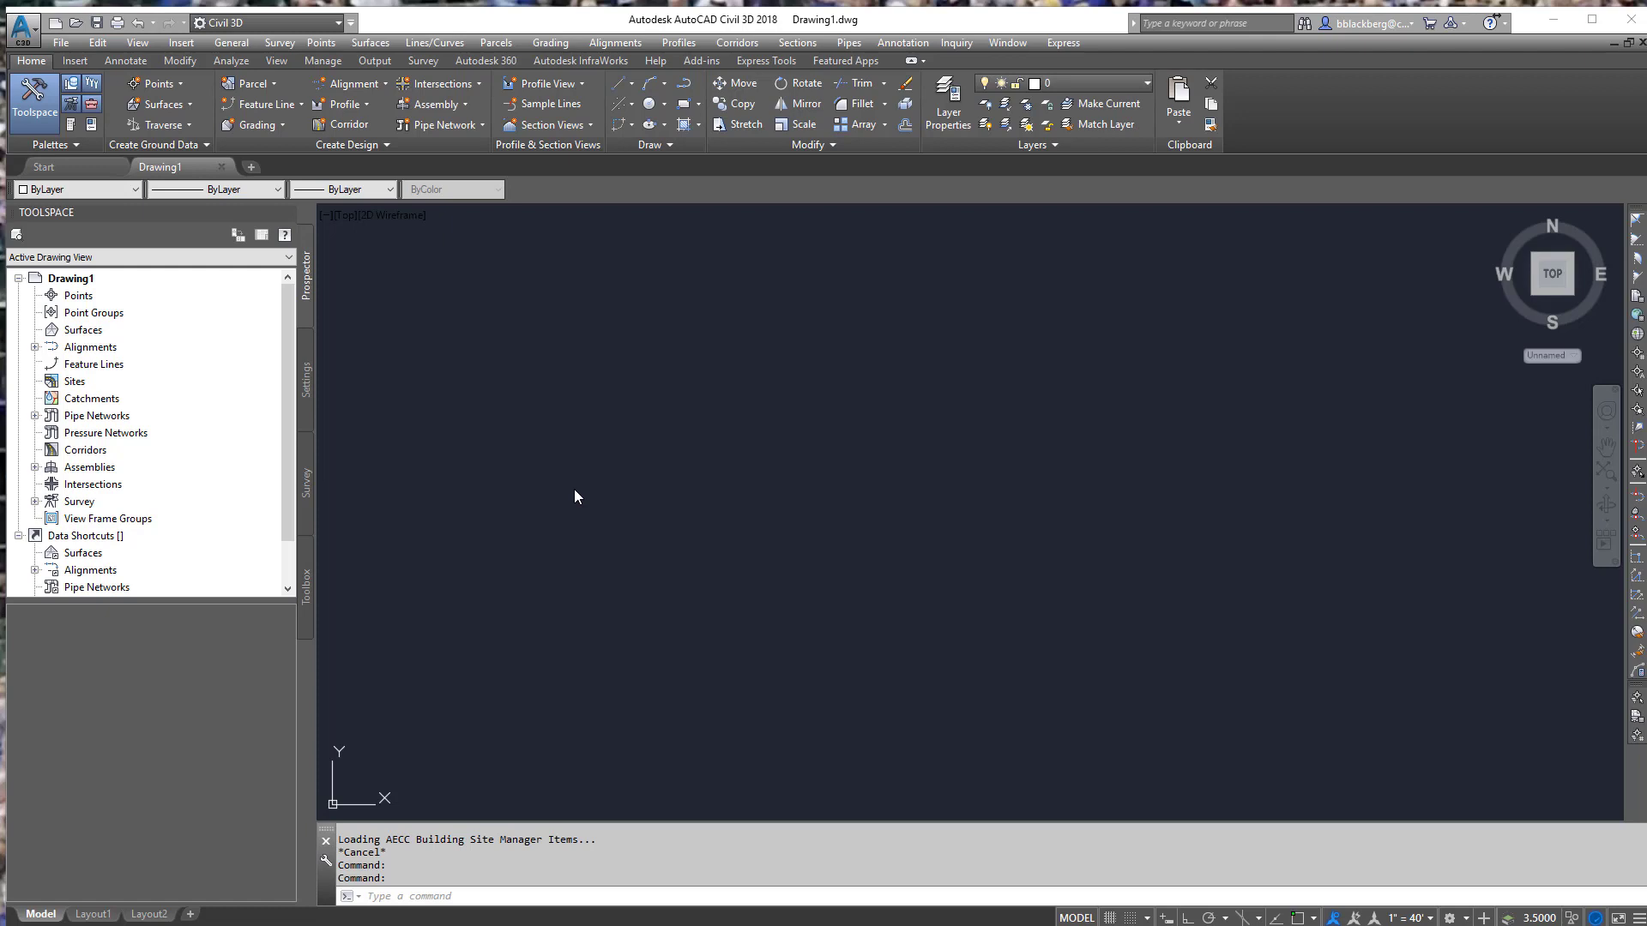
- Open the Edit Drawing Settings dialog for Drawing1 from the settings tree
click(307, 378)
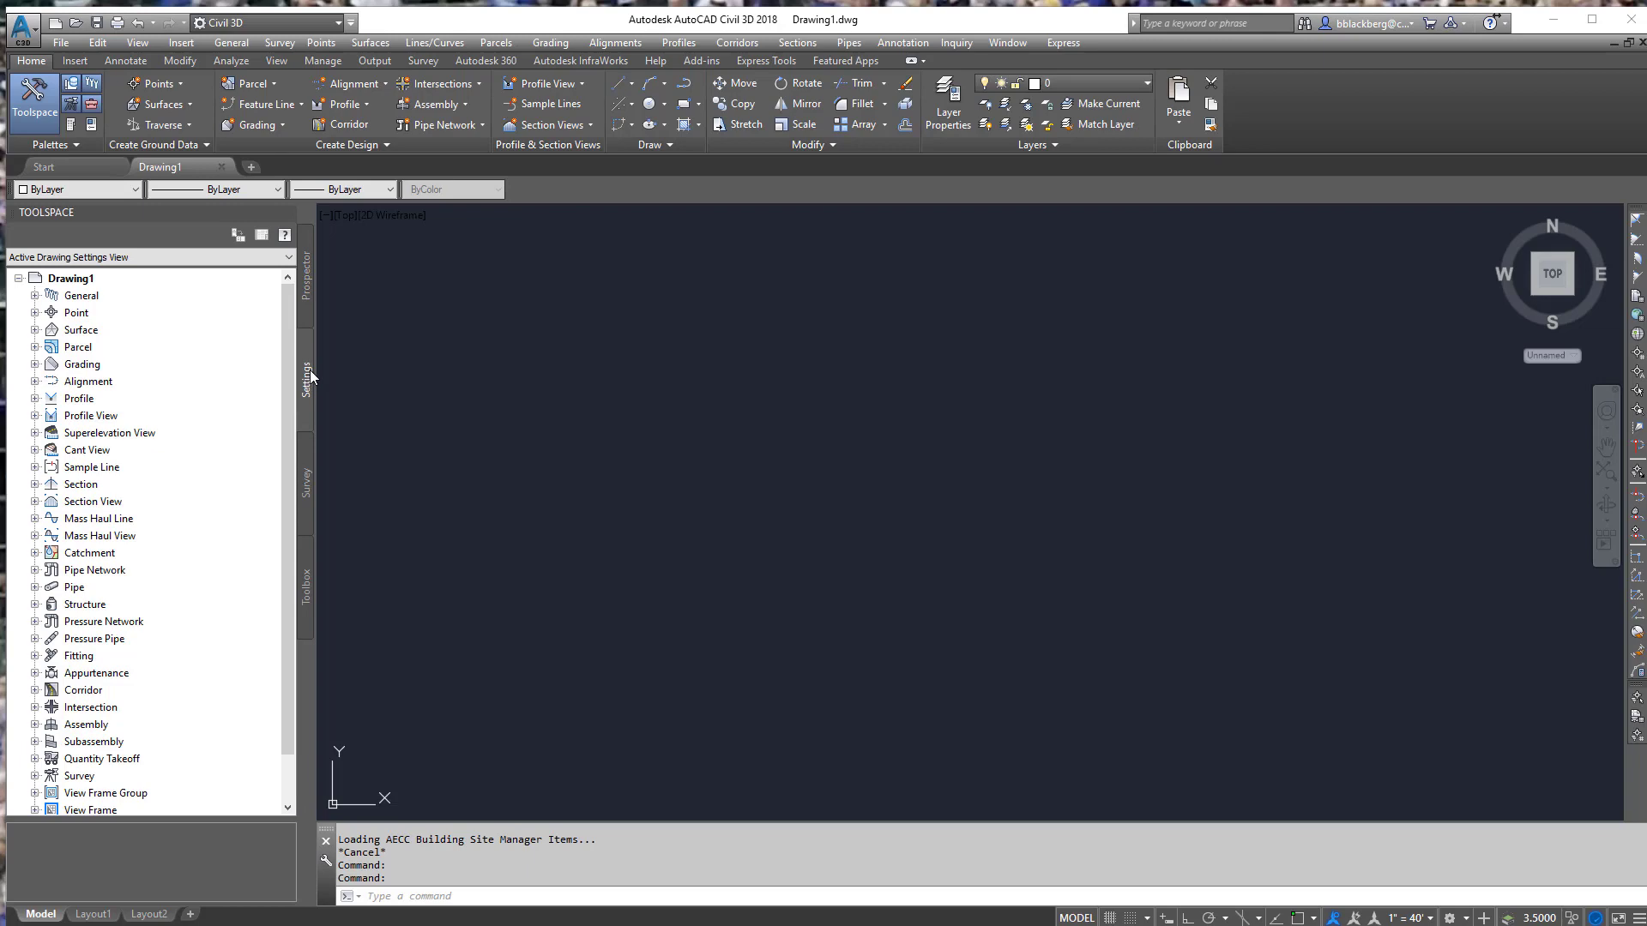
click(62, 280)
right_click(62, 279)
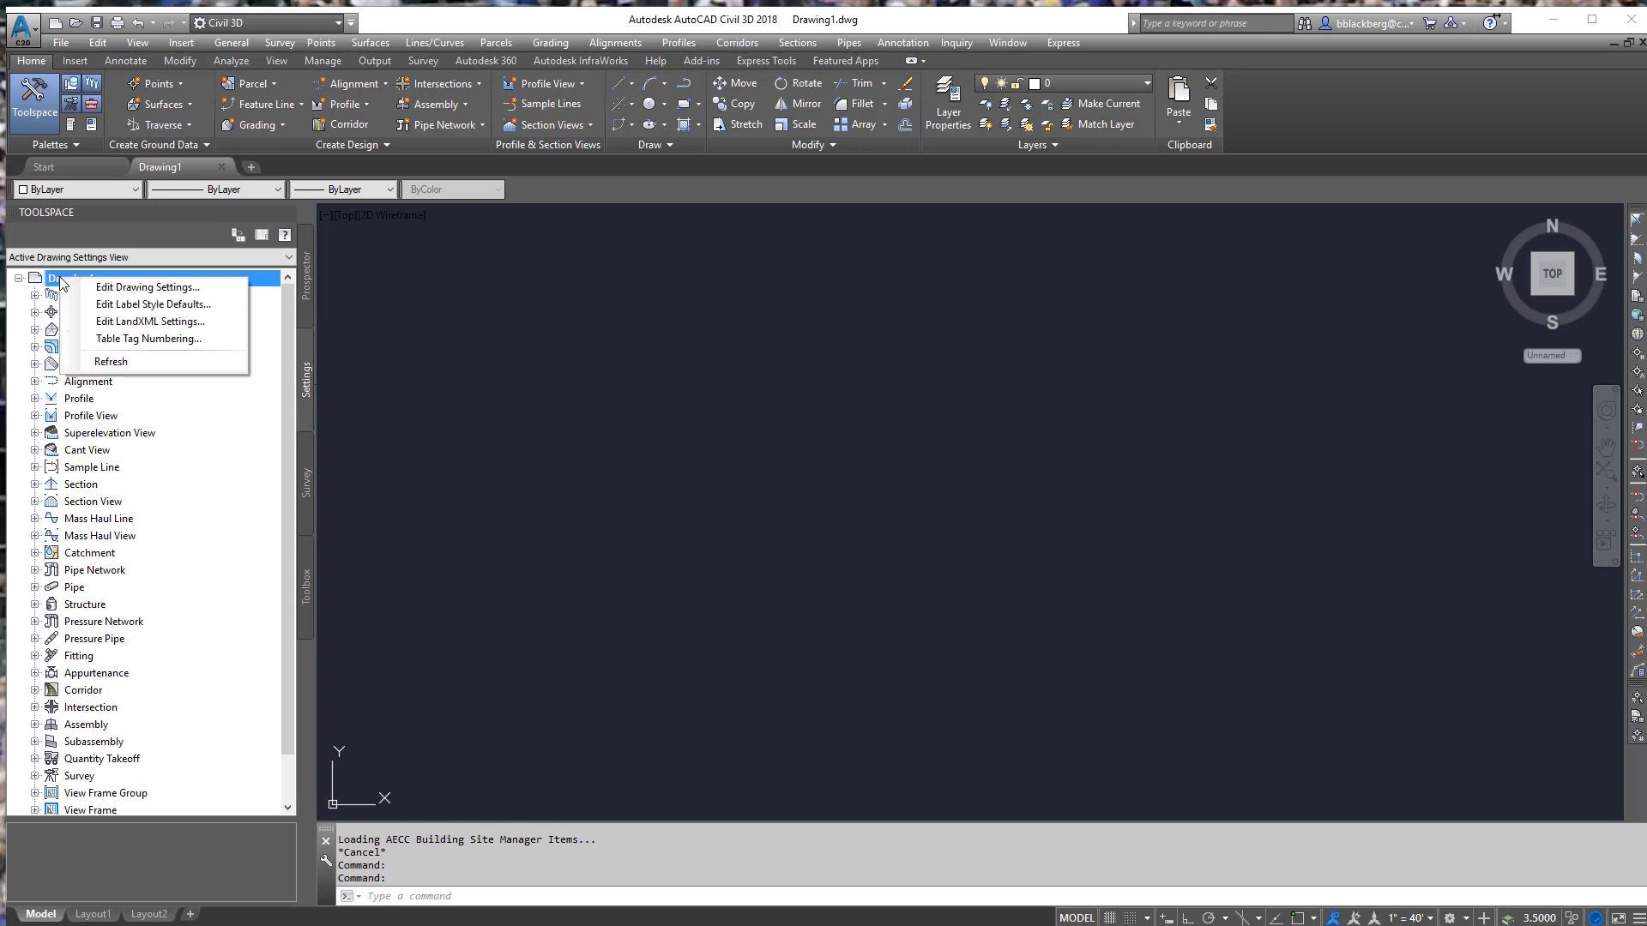
click(105, 290)
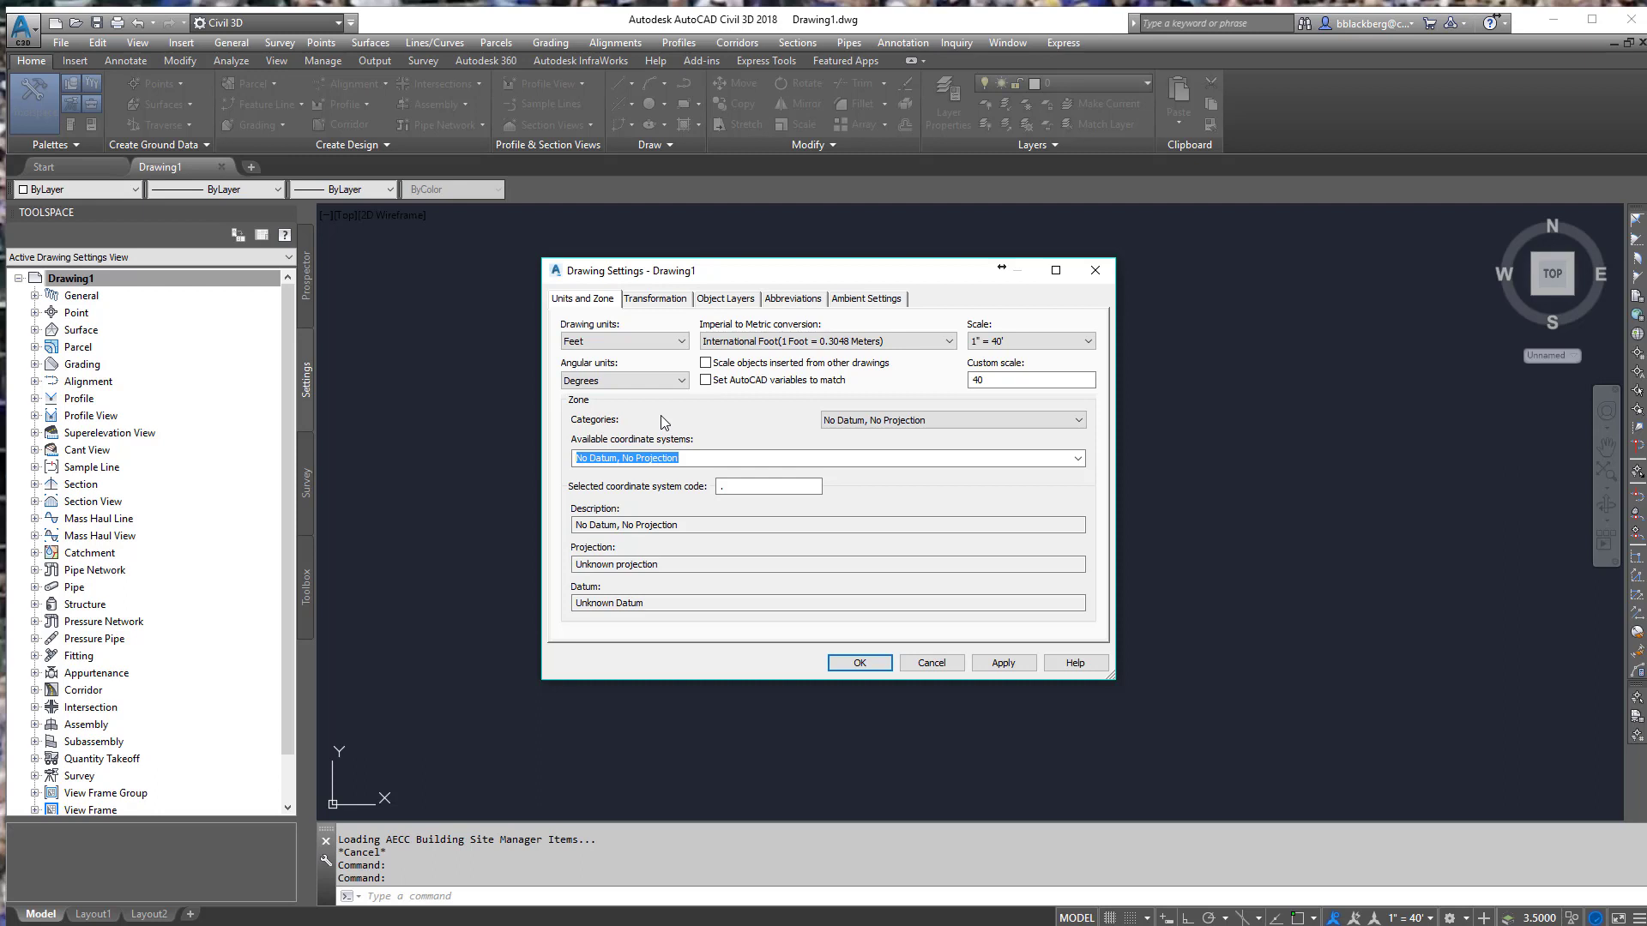
- Set the Imperial to Metric conversion to US Survey Foot on Units and Zone
click(744, 342)
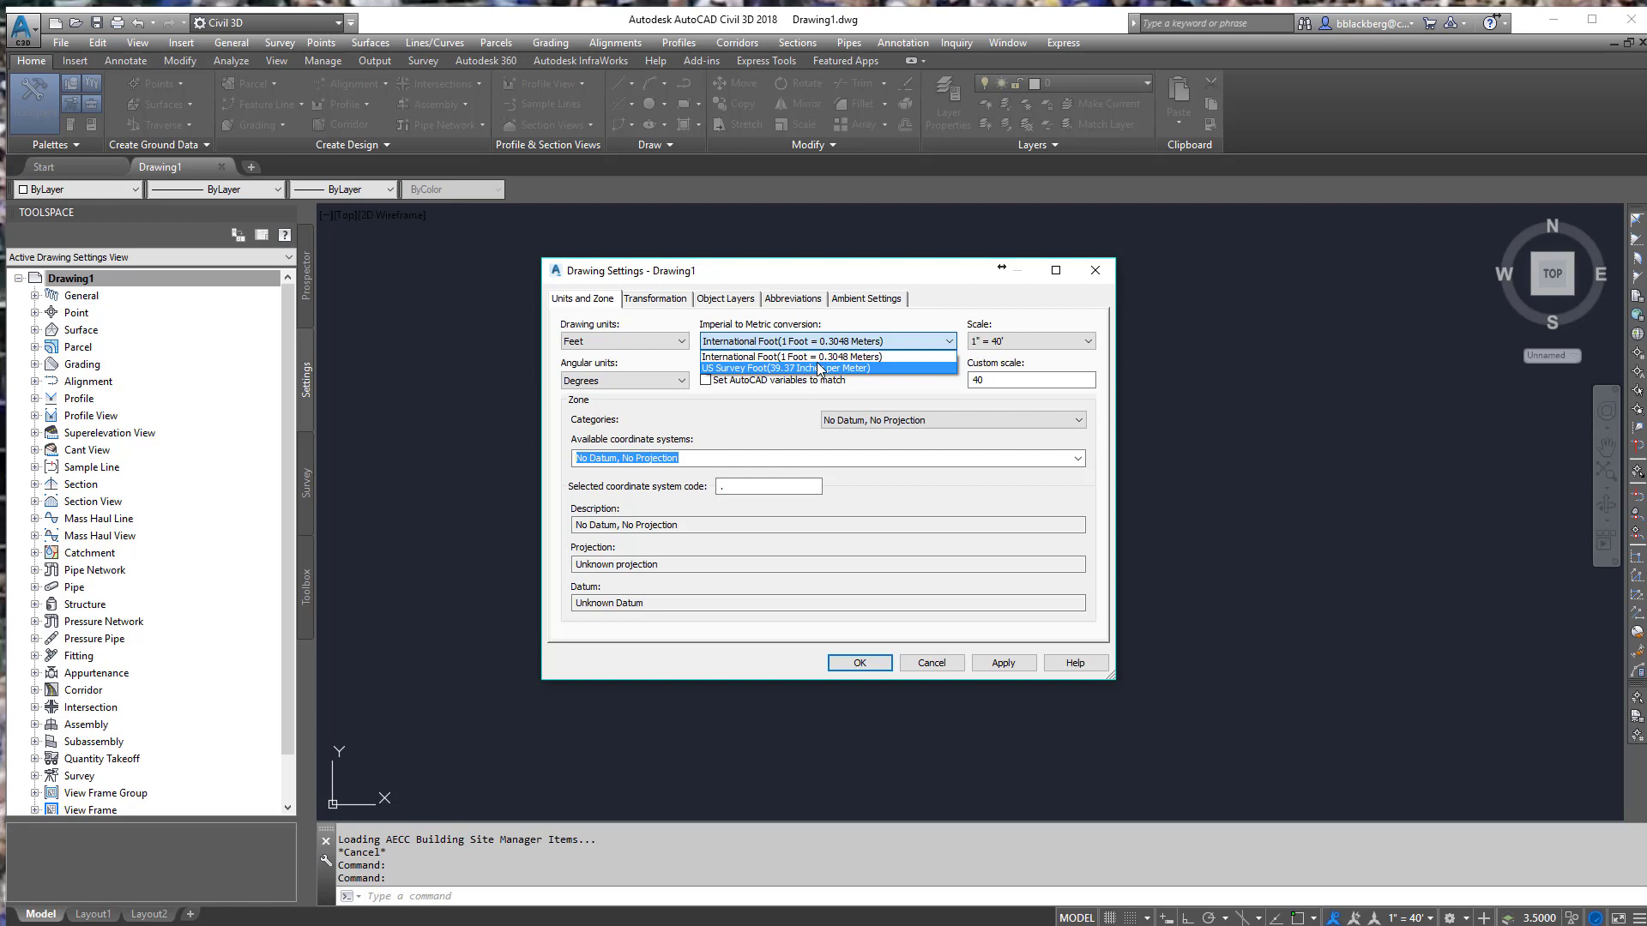
click(779, 369)
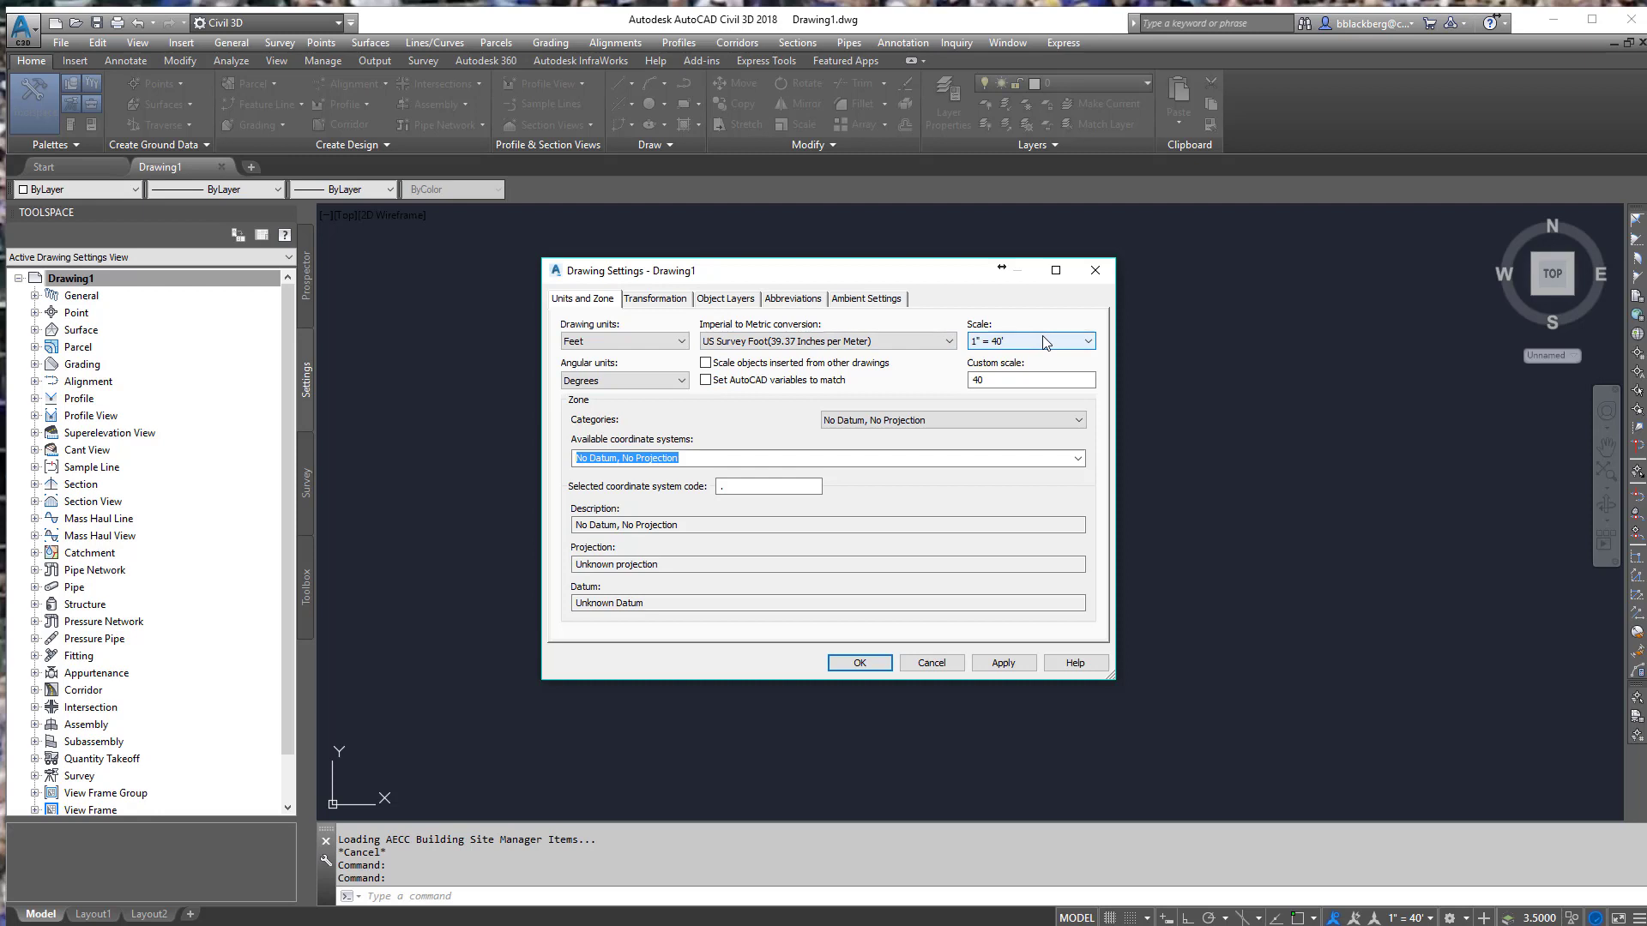
click(910, 343)
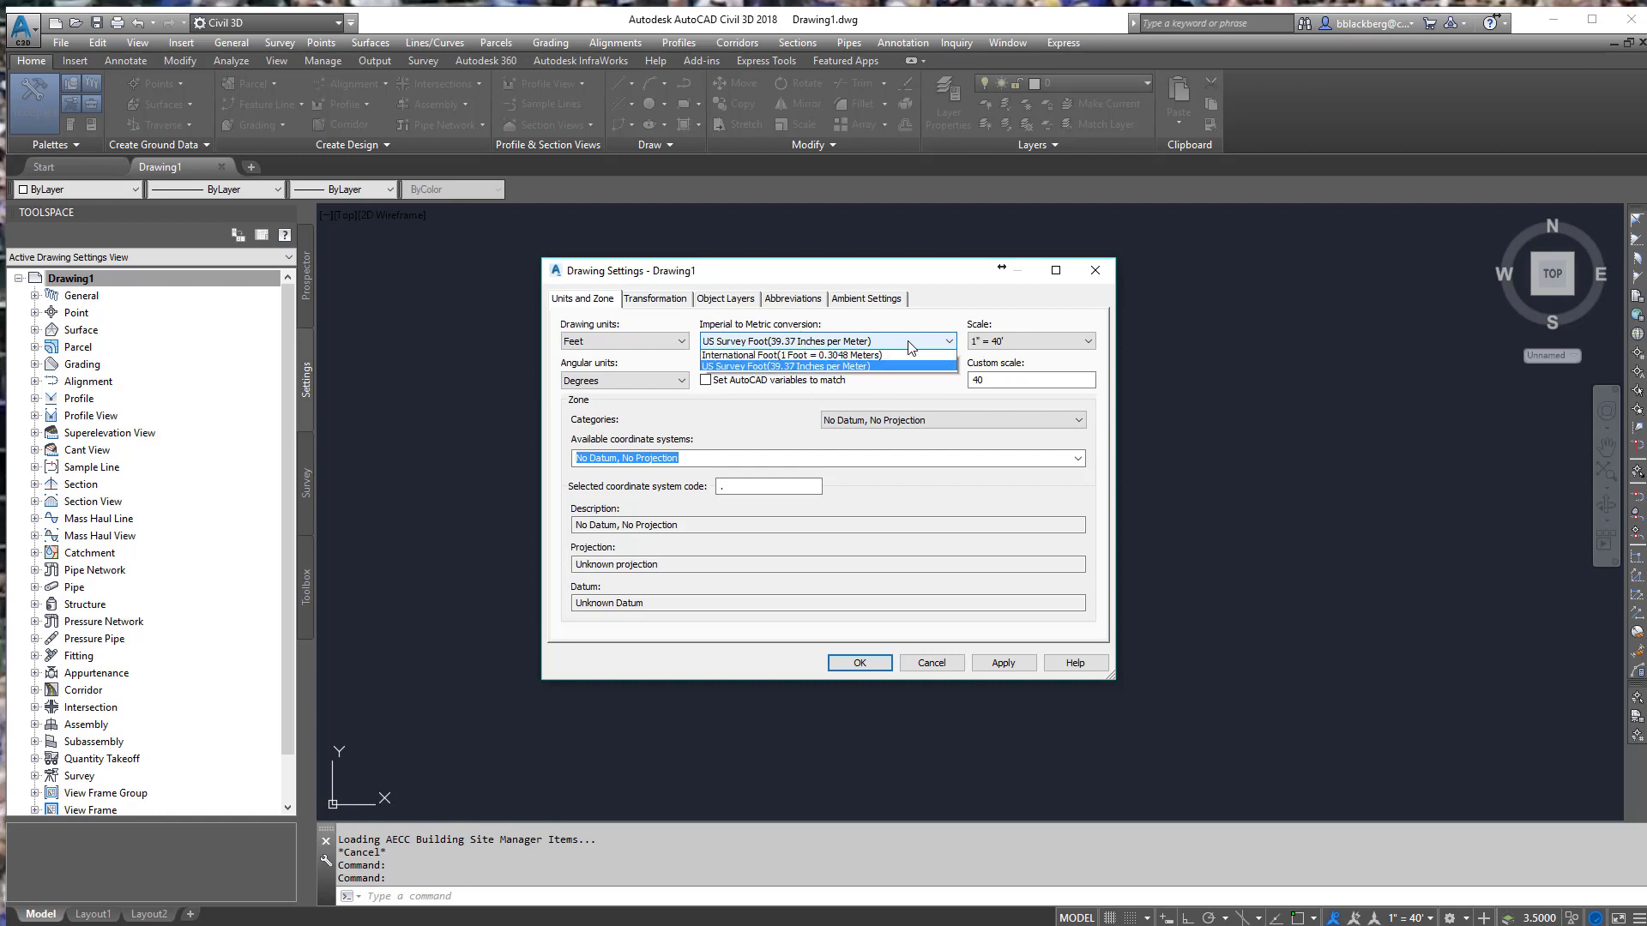
click(754, 369)
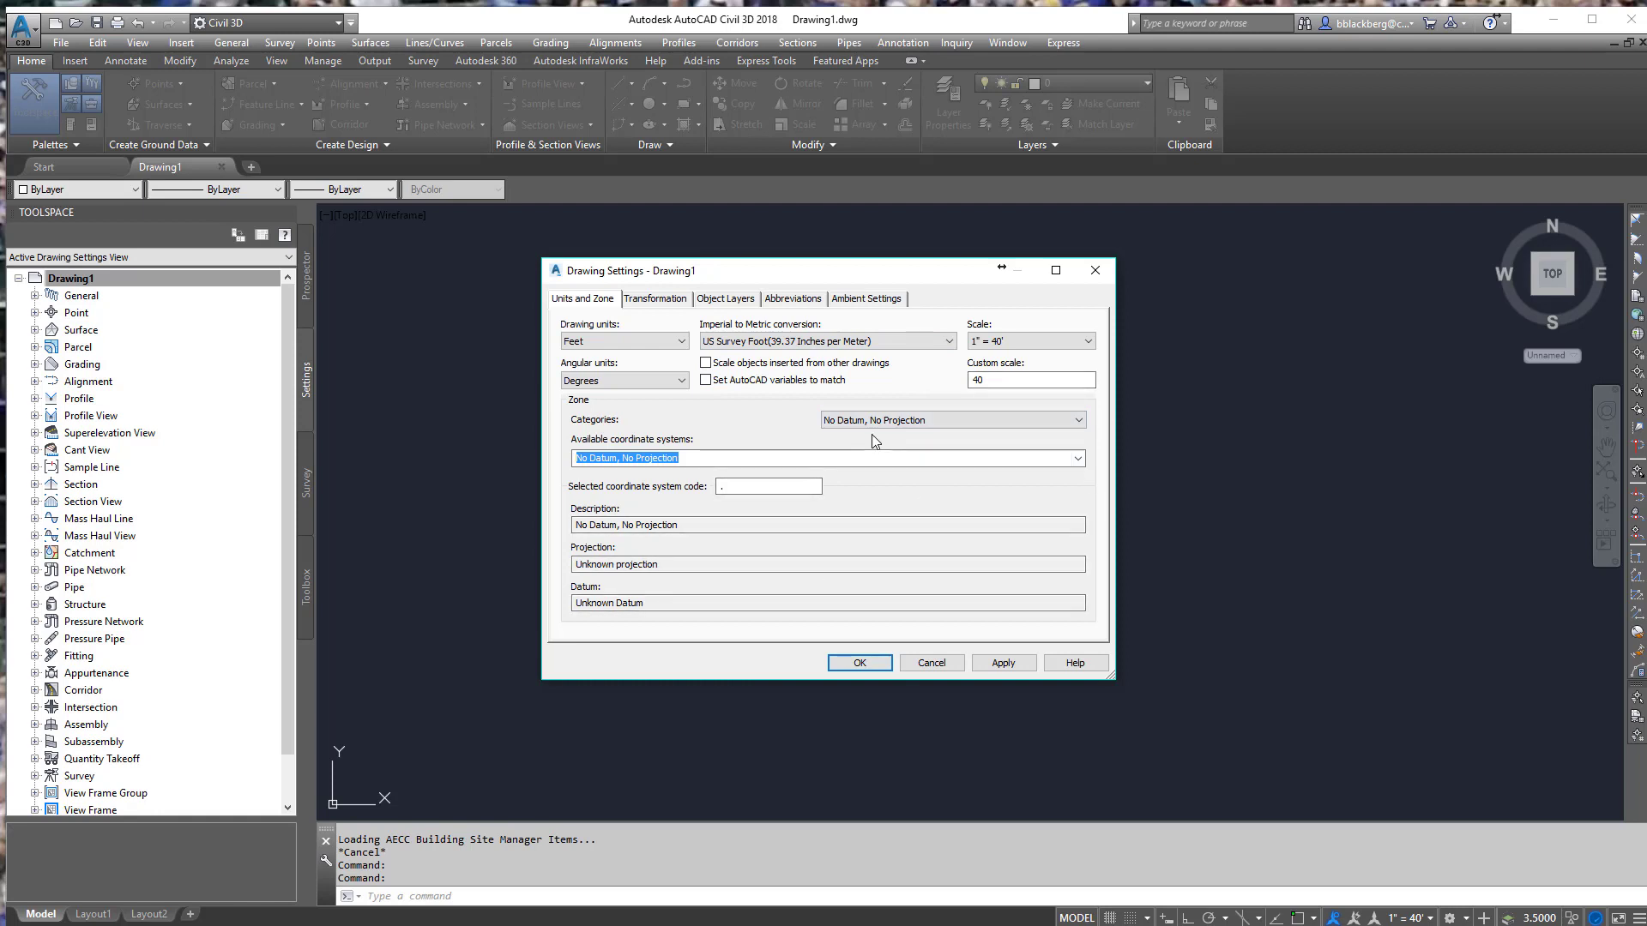
- Browse the Transformation, Object Layers and Abbreviations settings, ending on Ambient Settings
click(666, 301)
click(723, 305)
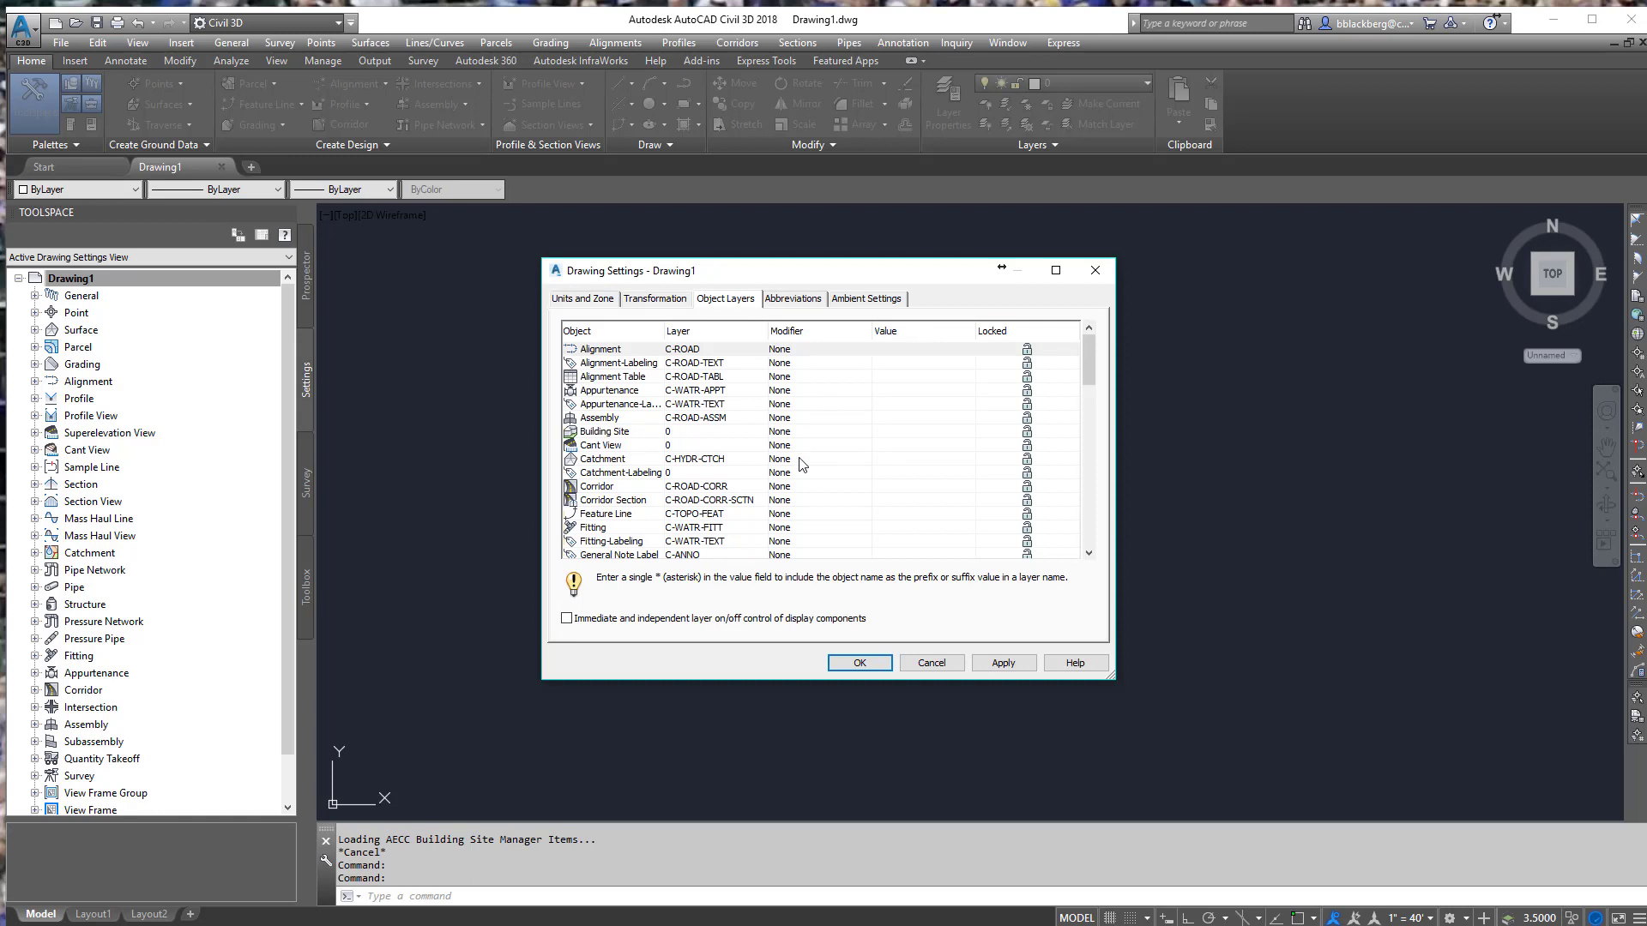
click(817, 307)
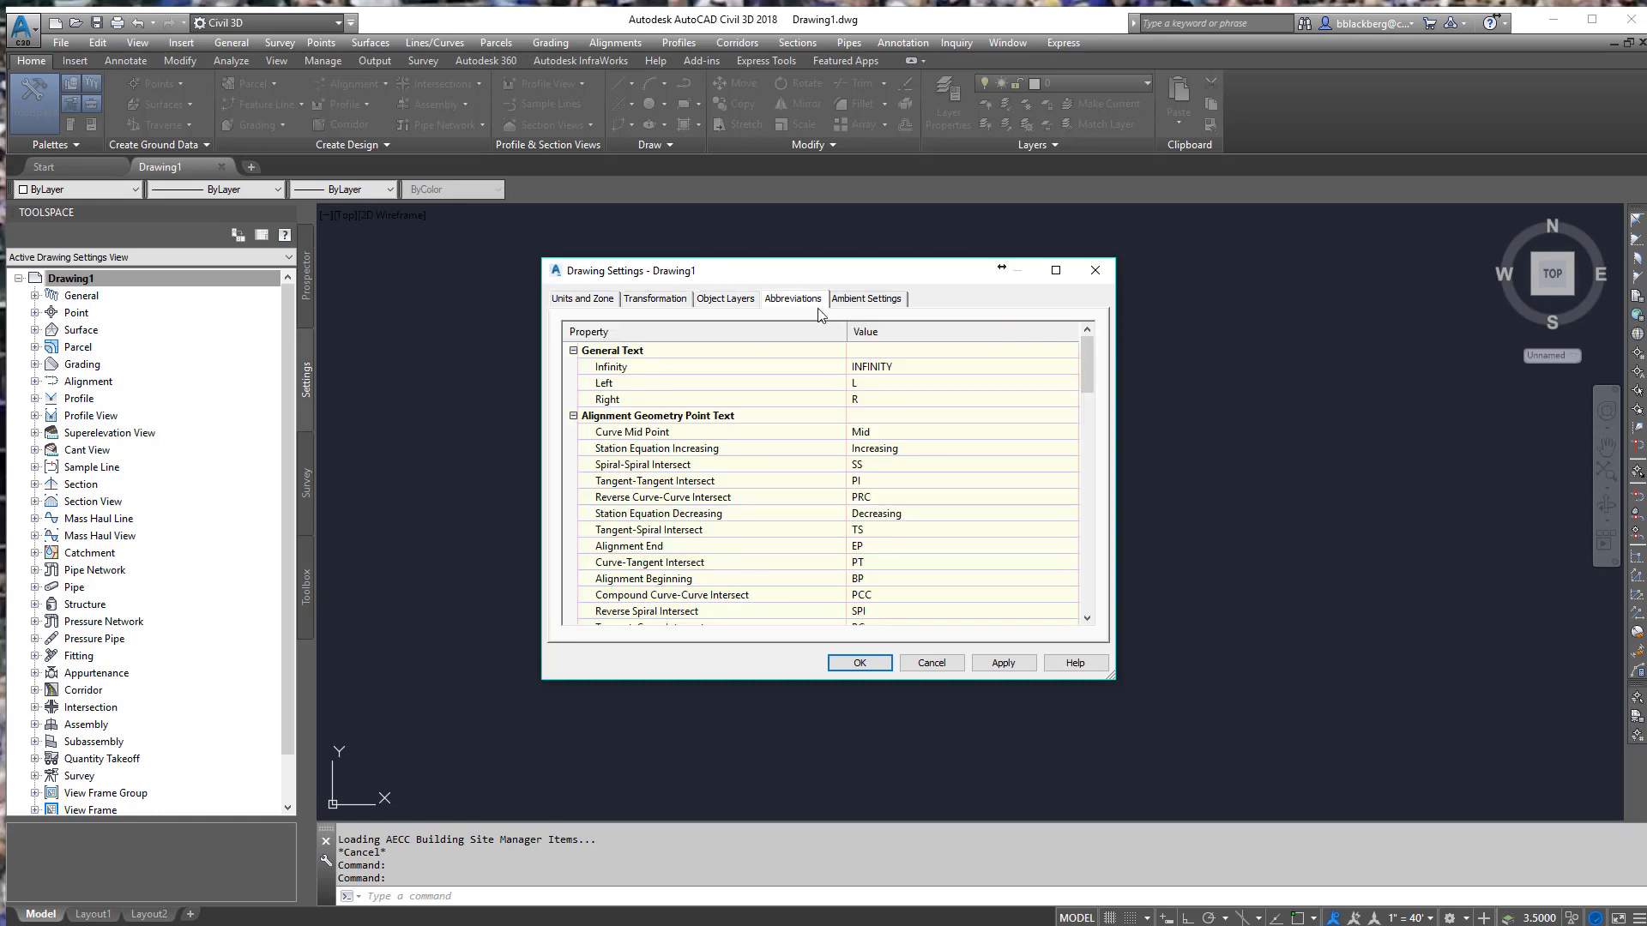
click(864, 307)
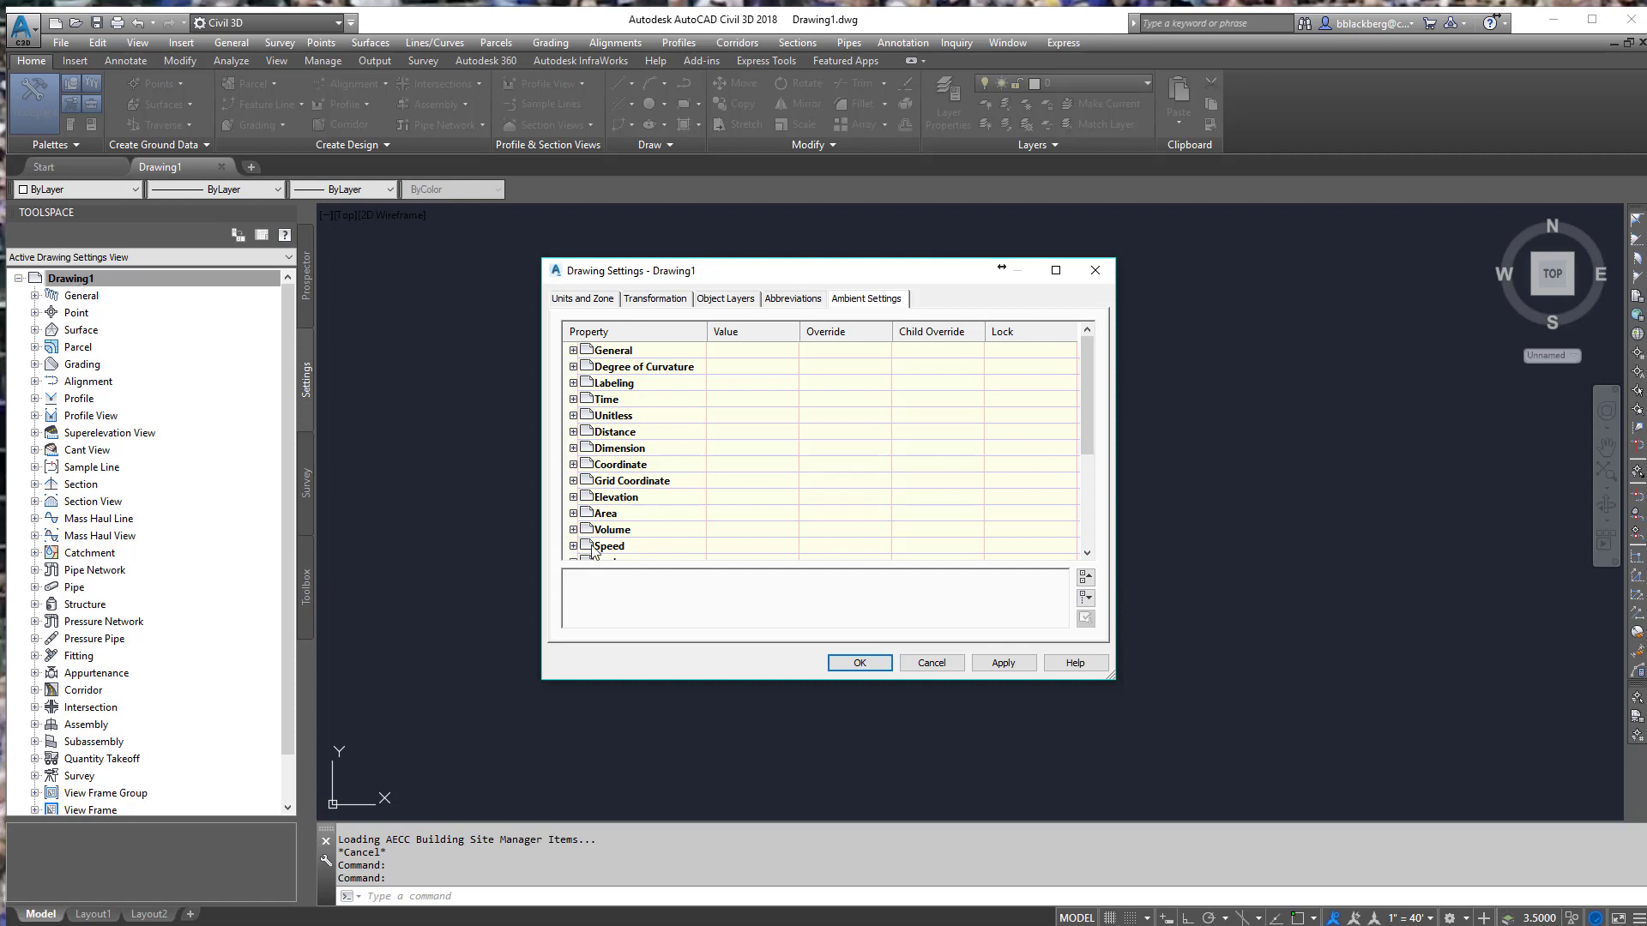
- Expand the ambient Area group and change its unit from square foot to acre
click(573, 513)
scroll(845, 506, down, 1)
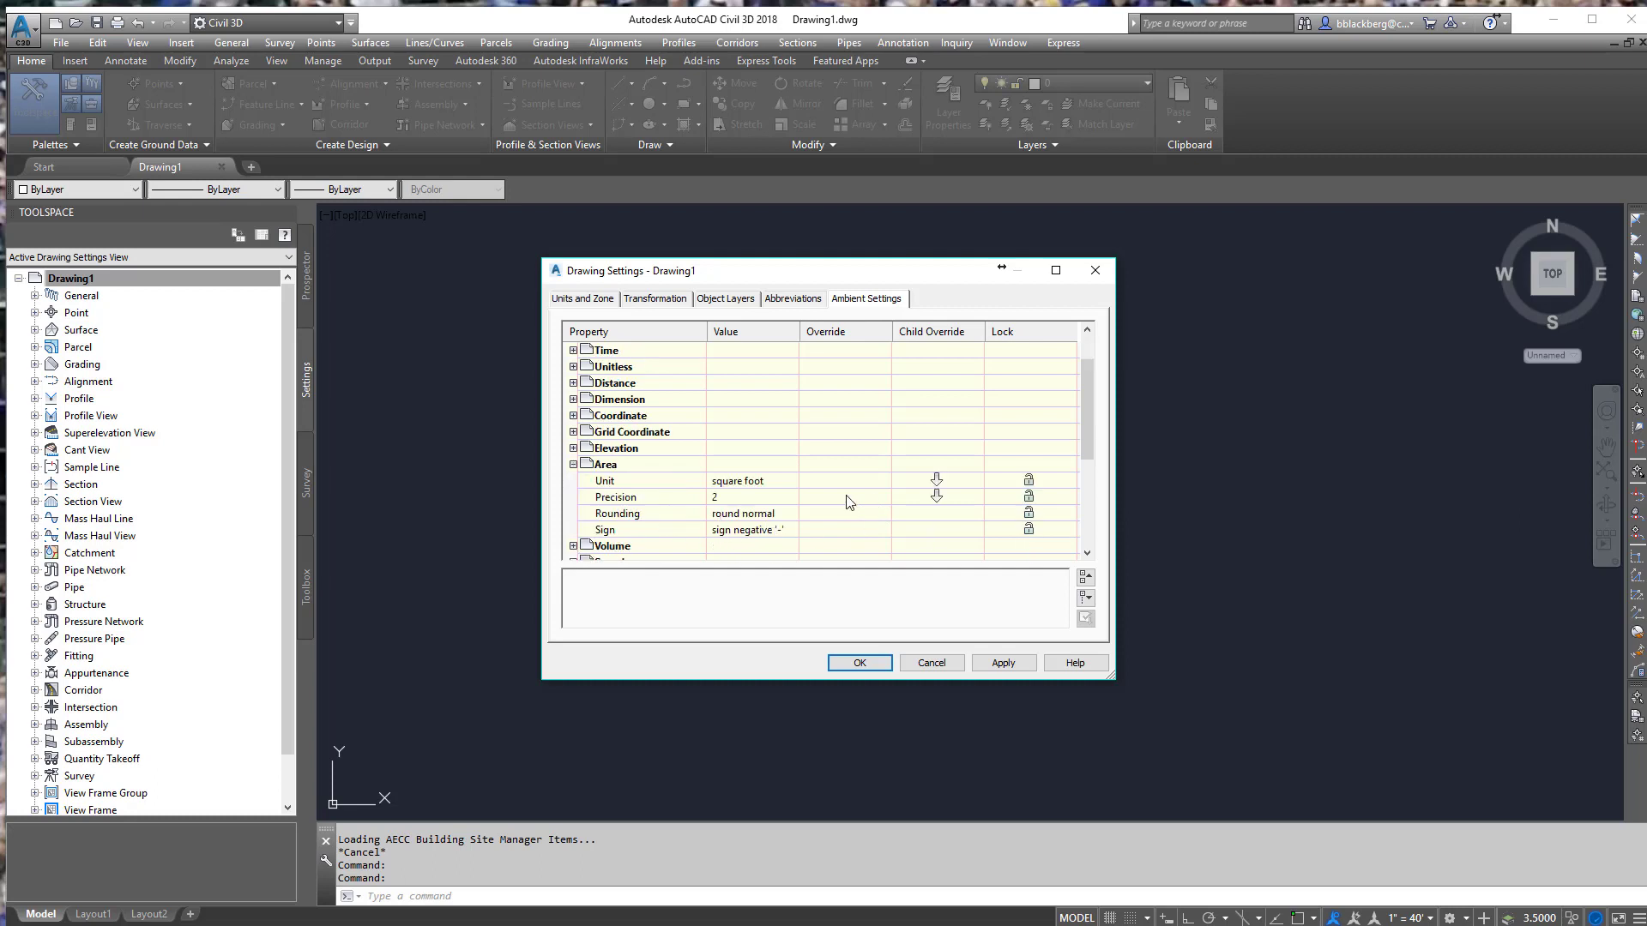
click(767, 482)
click(767, 487)
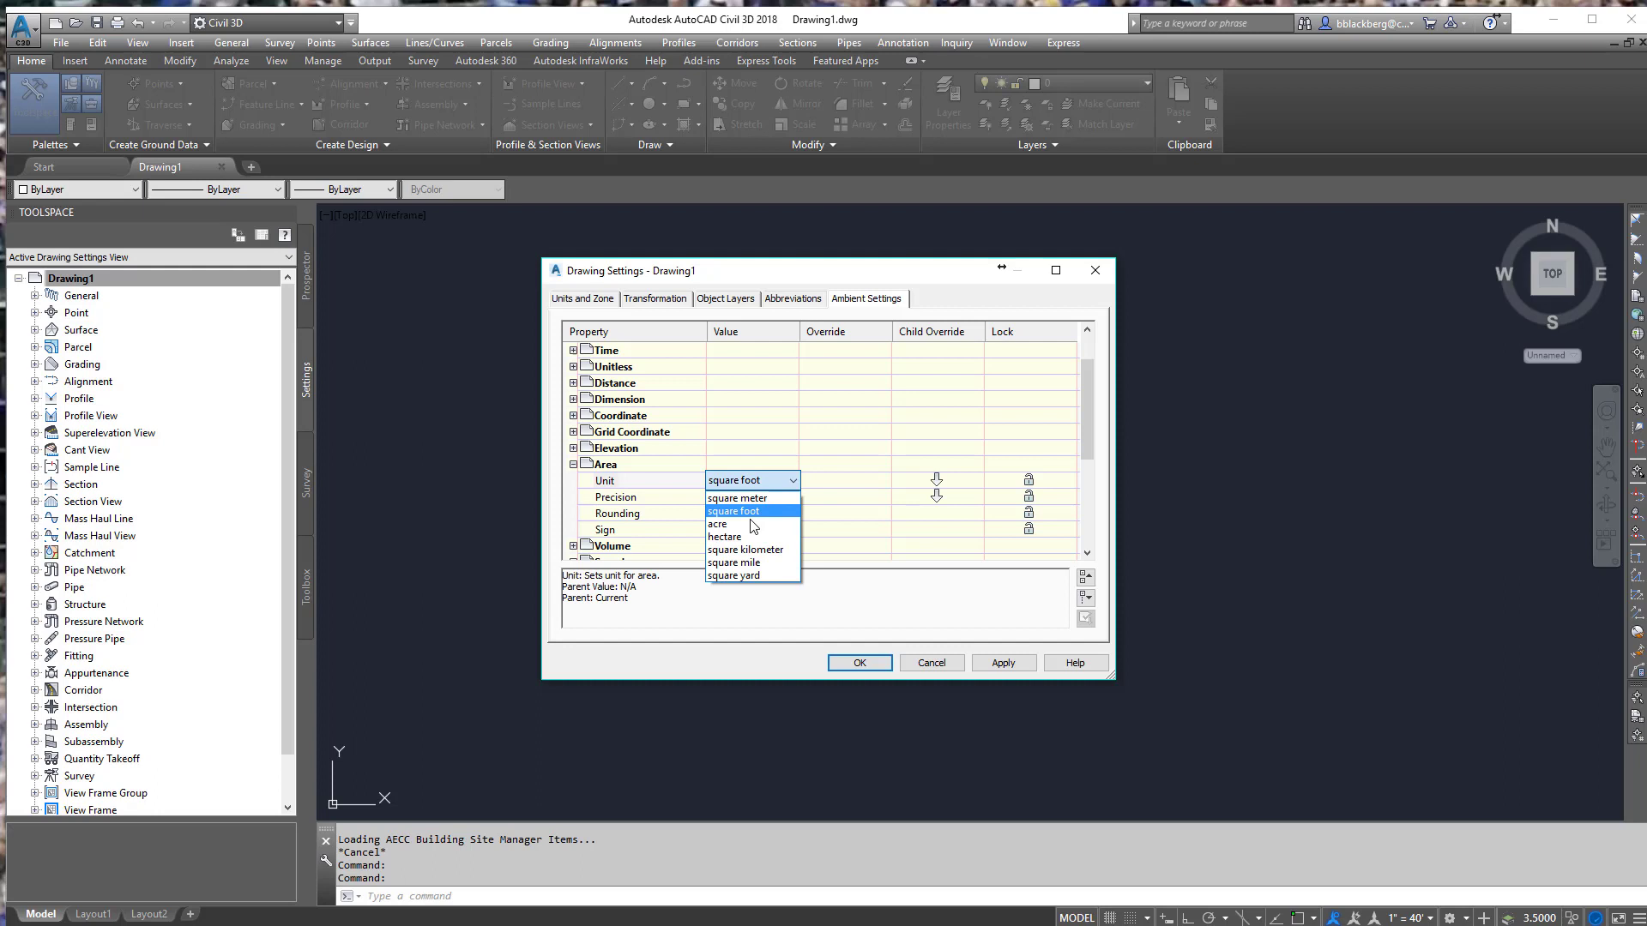
click(751, 524)
click(763, 488)
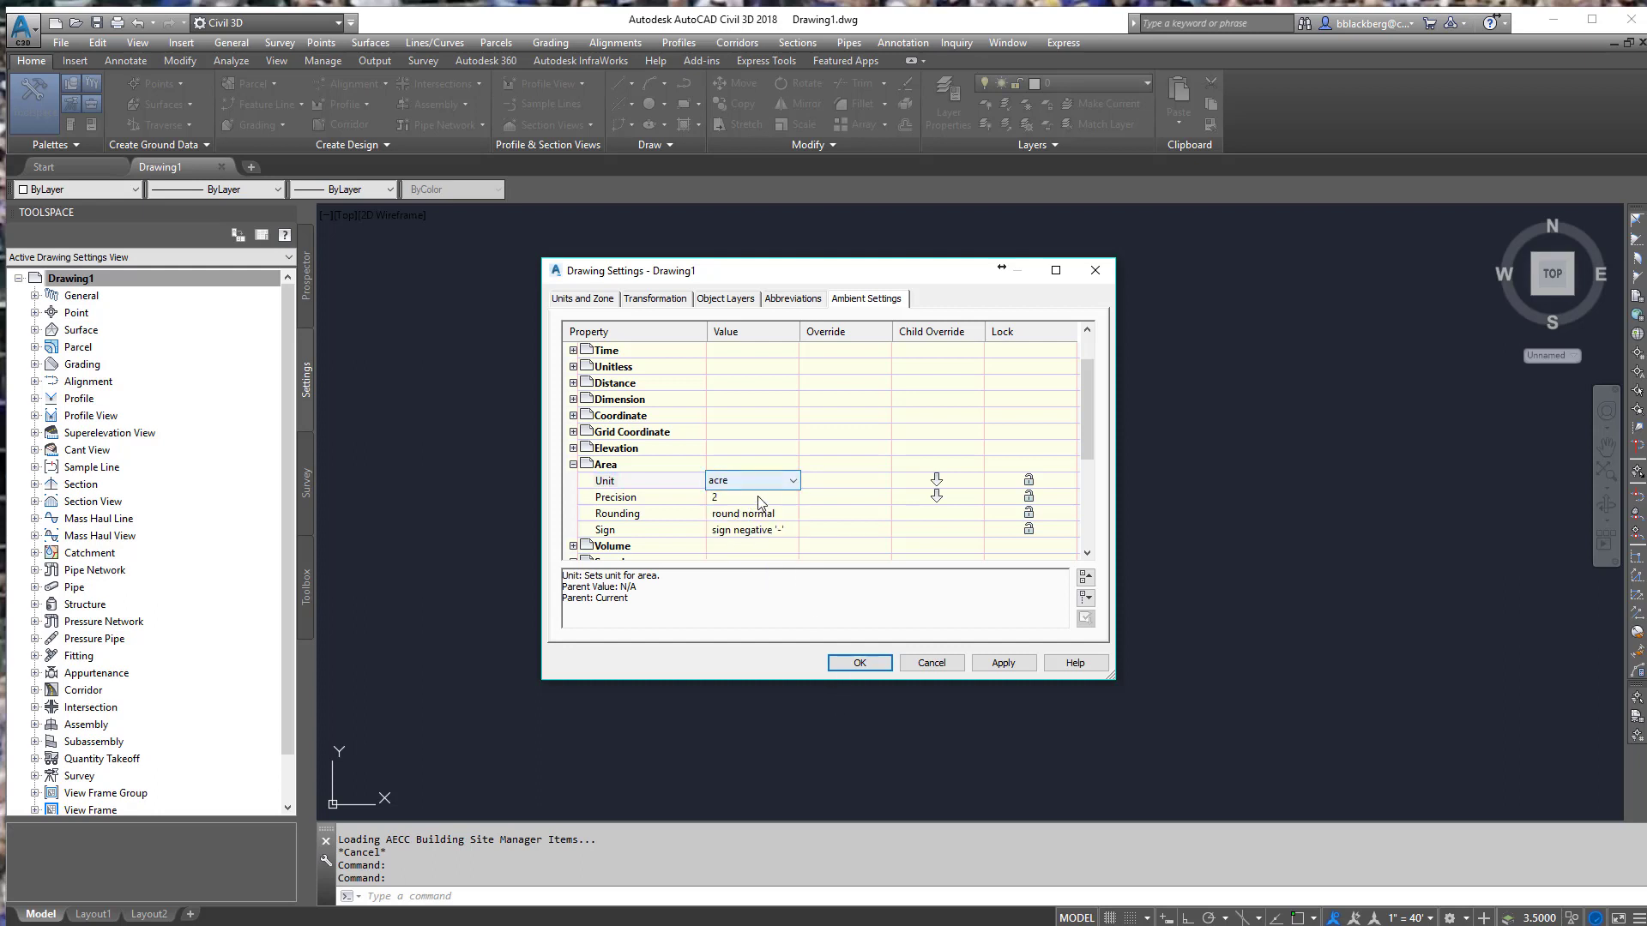
click(763, 485)
click(758, 493)
click(759, 491)
click(757, 490)
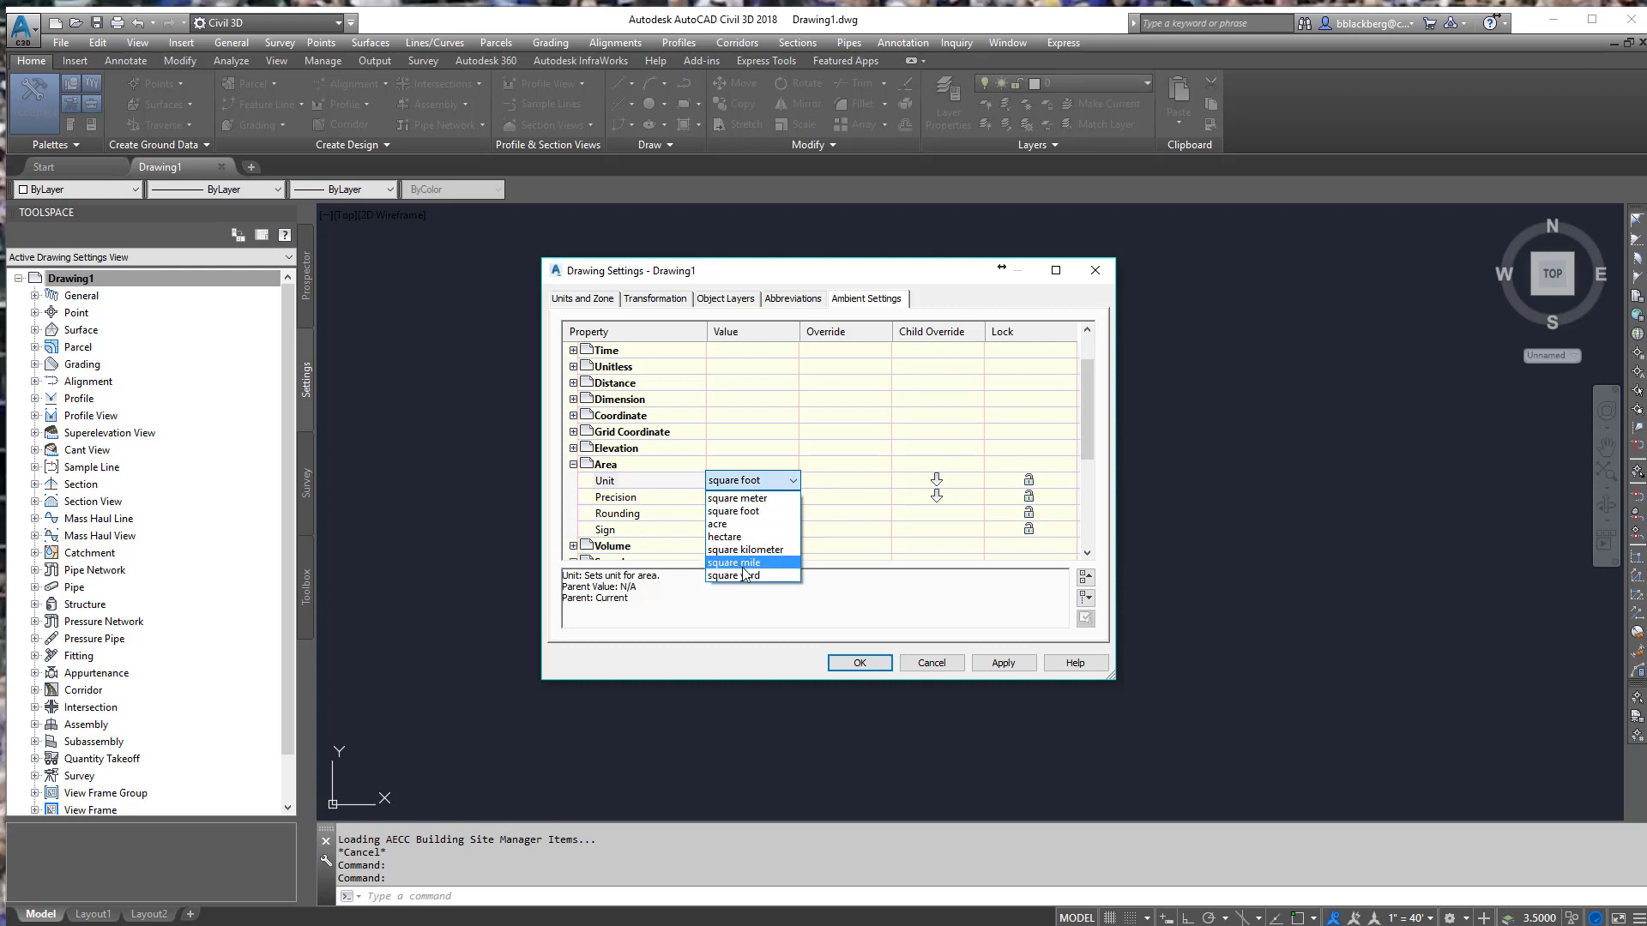
click(743, 526)
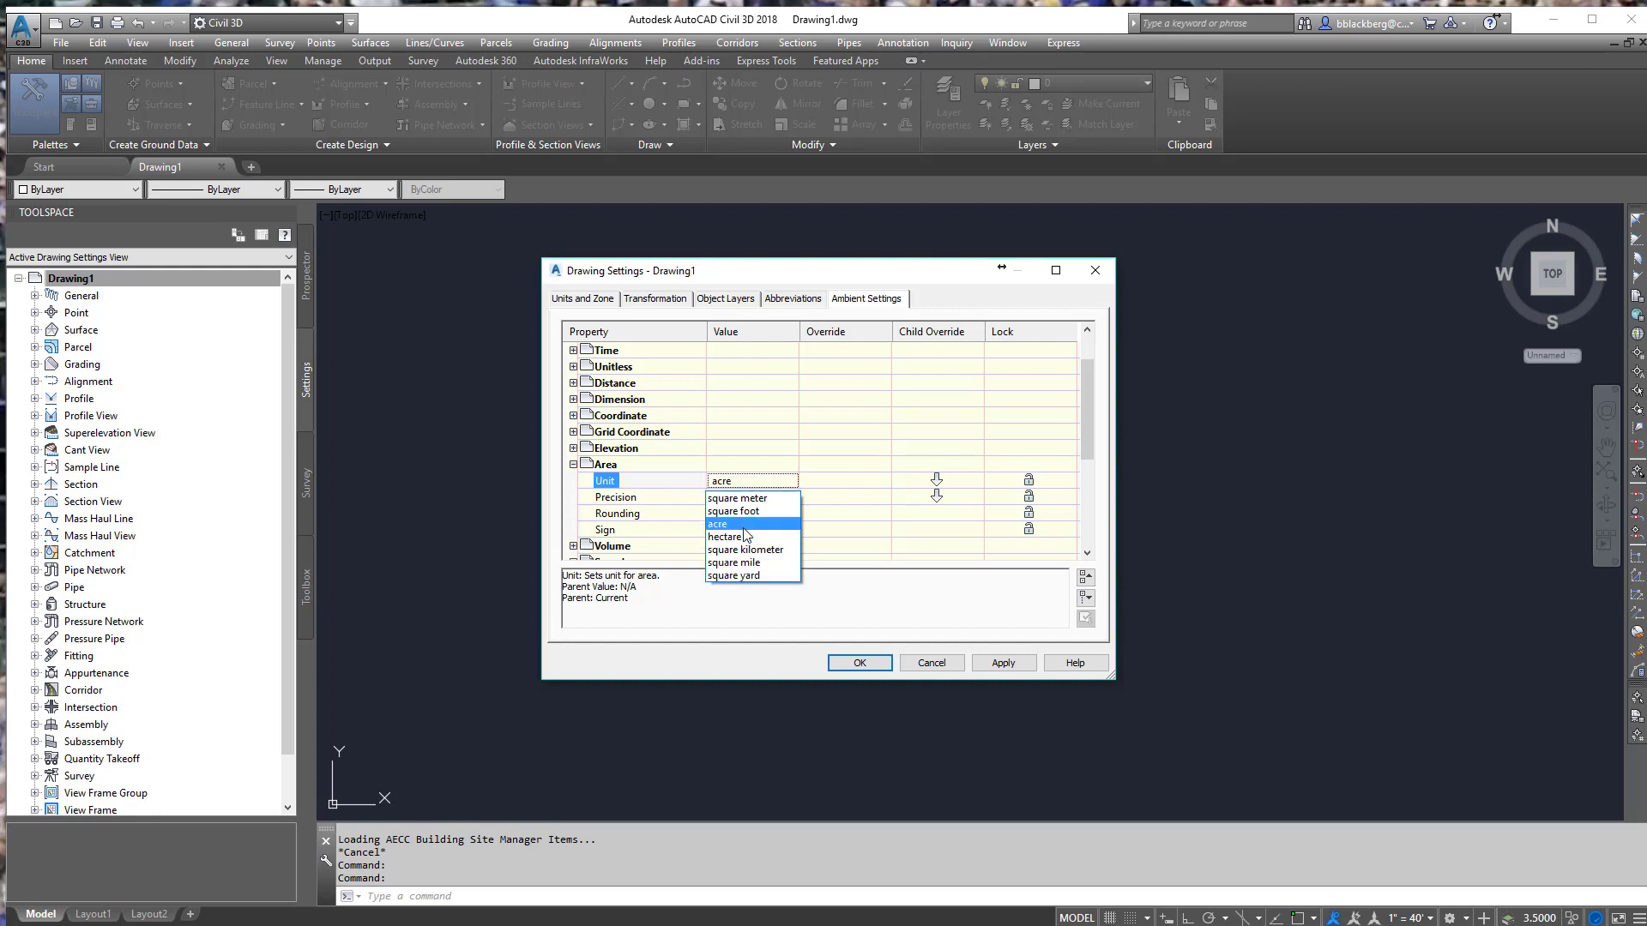
click(731, 497)
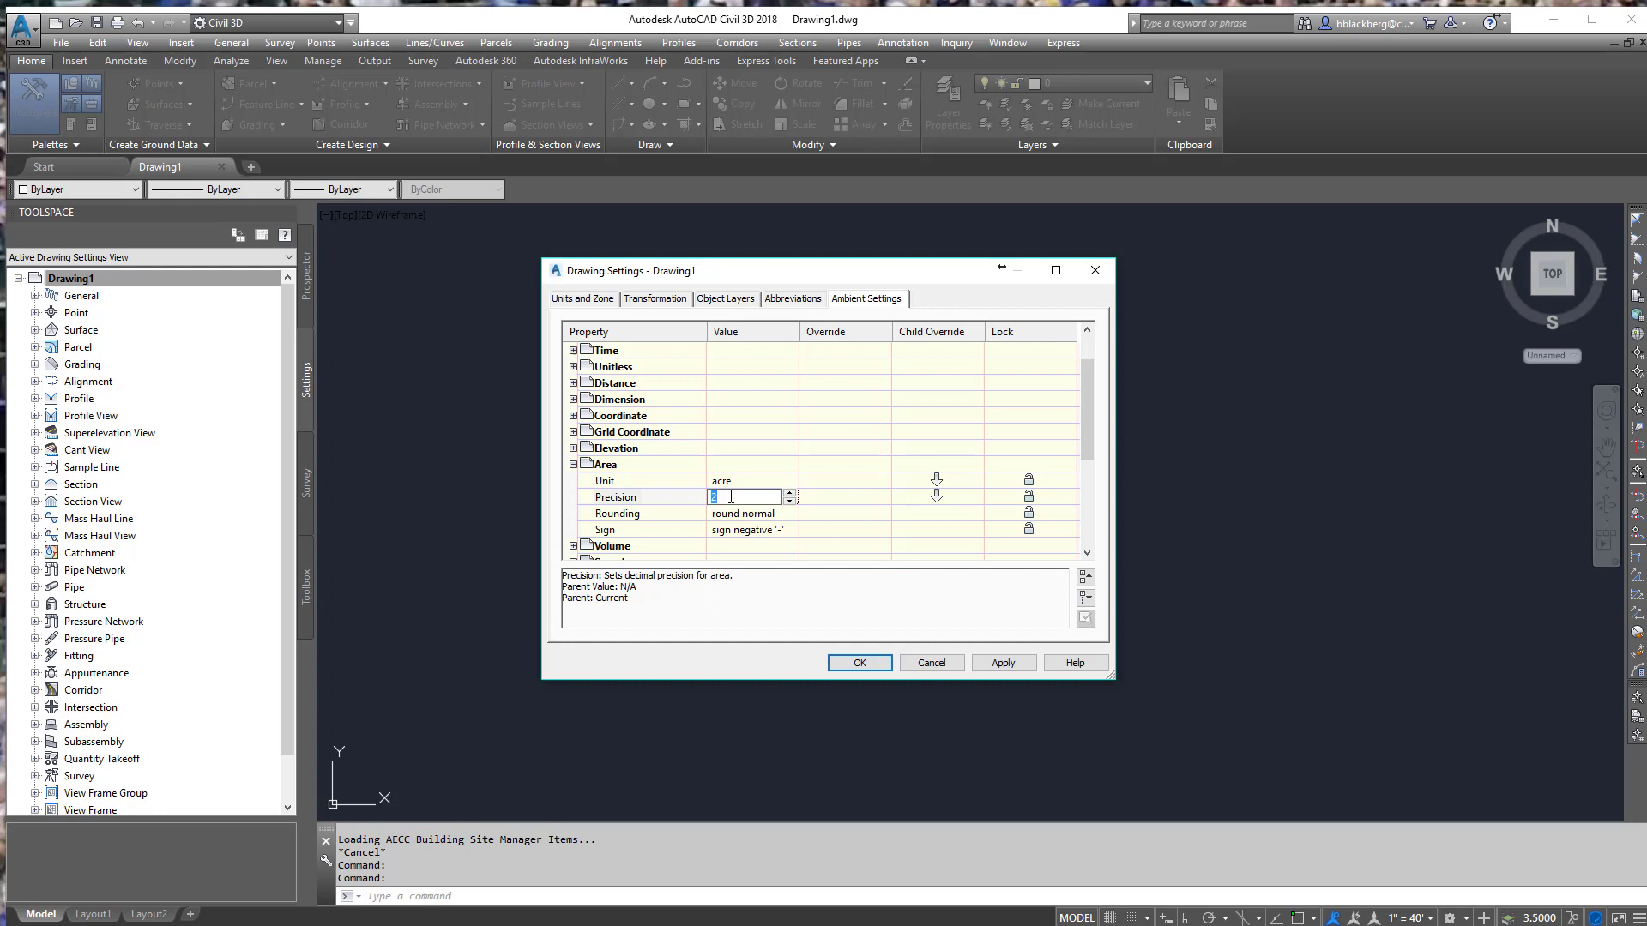
- Collapse Area, expand Volume, and set the volume unit to cubic yard
click(574, 465)
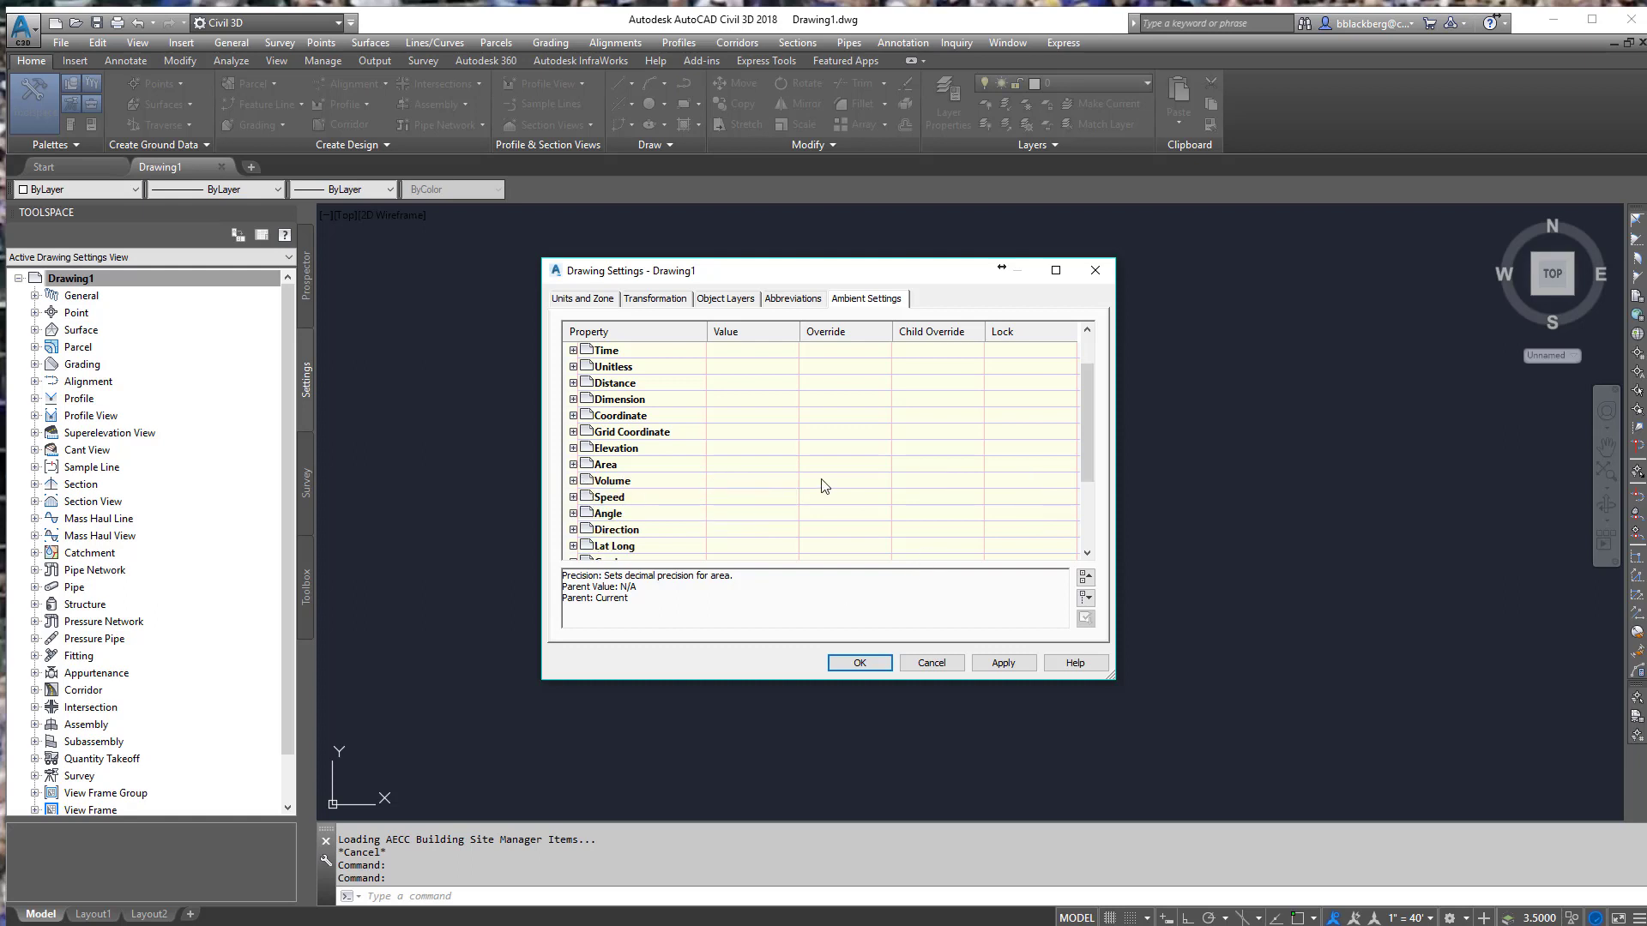
click(574, 481)
scroll(730, 498, down, 1)
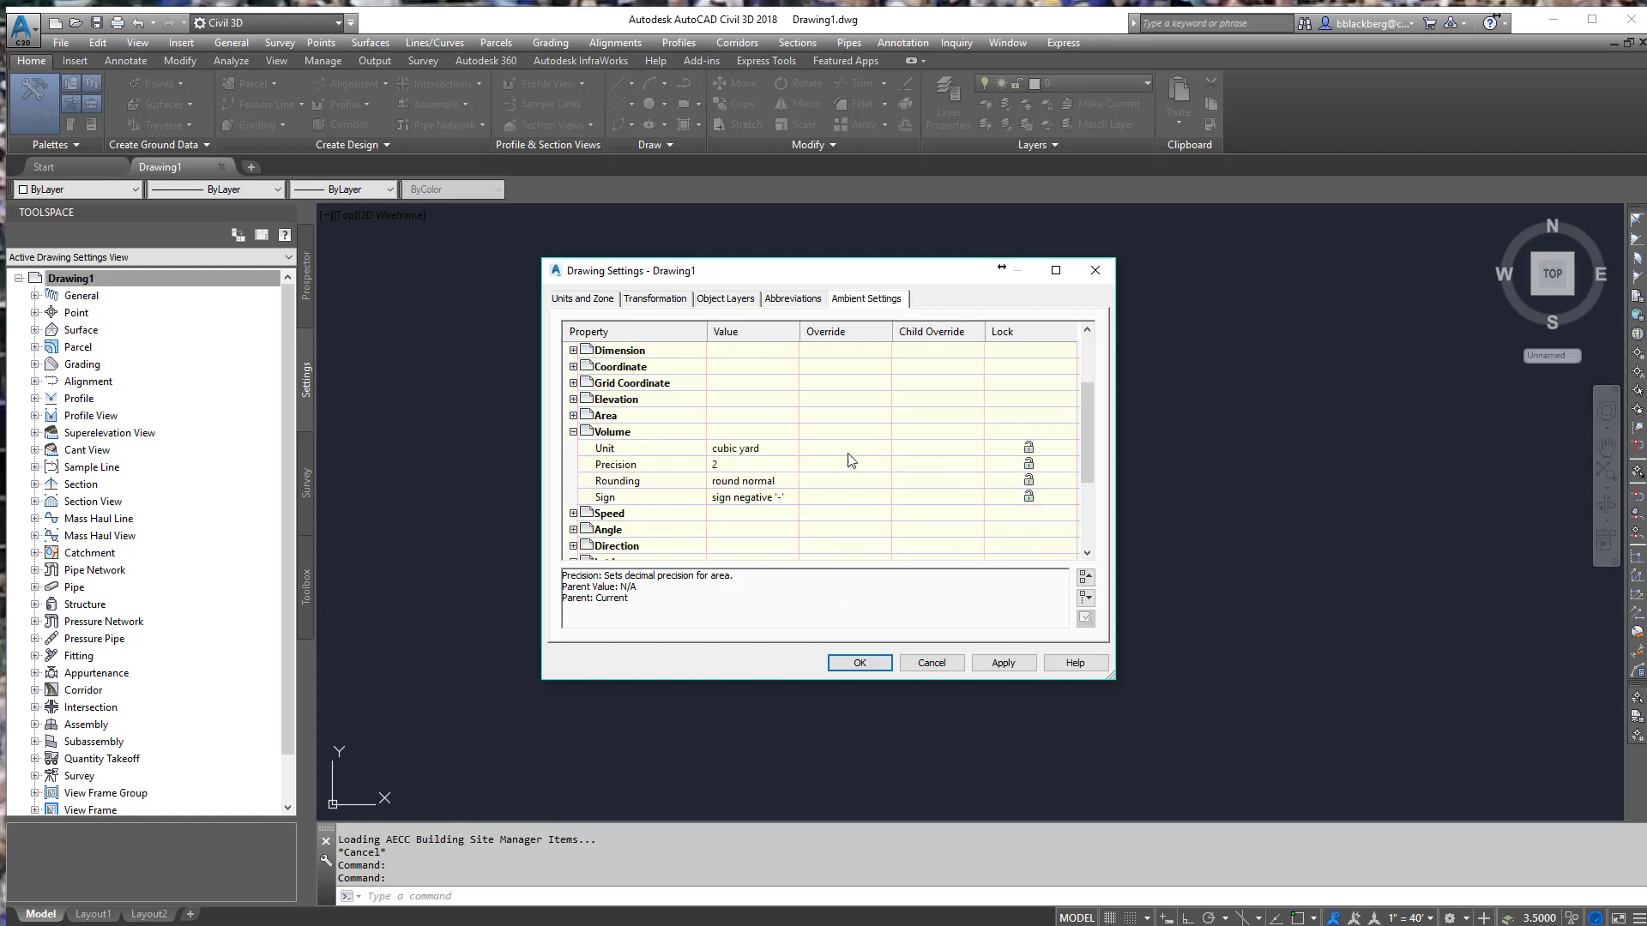
click(752, 452)
click(750, 453)
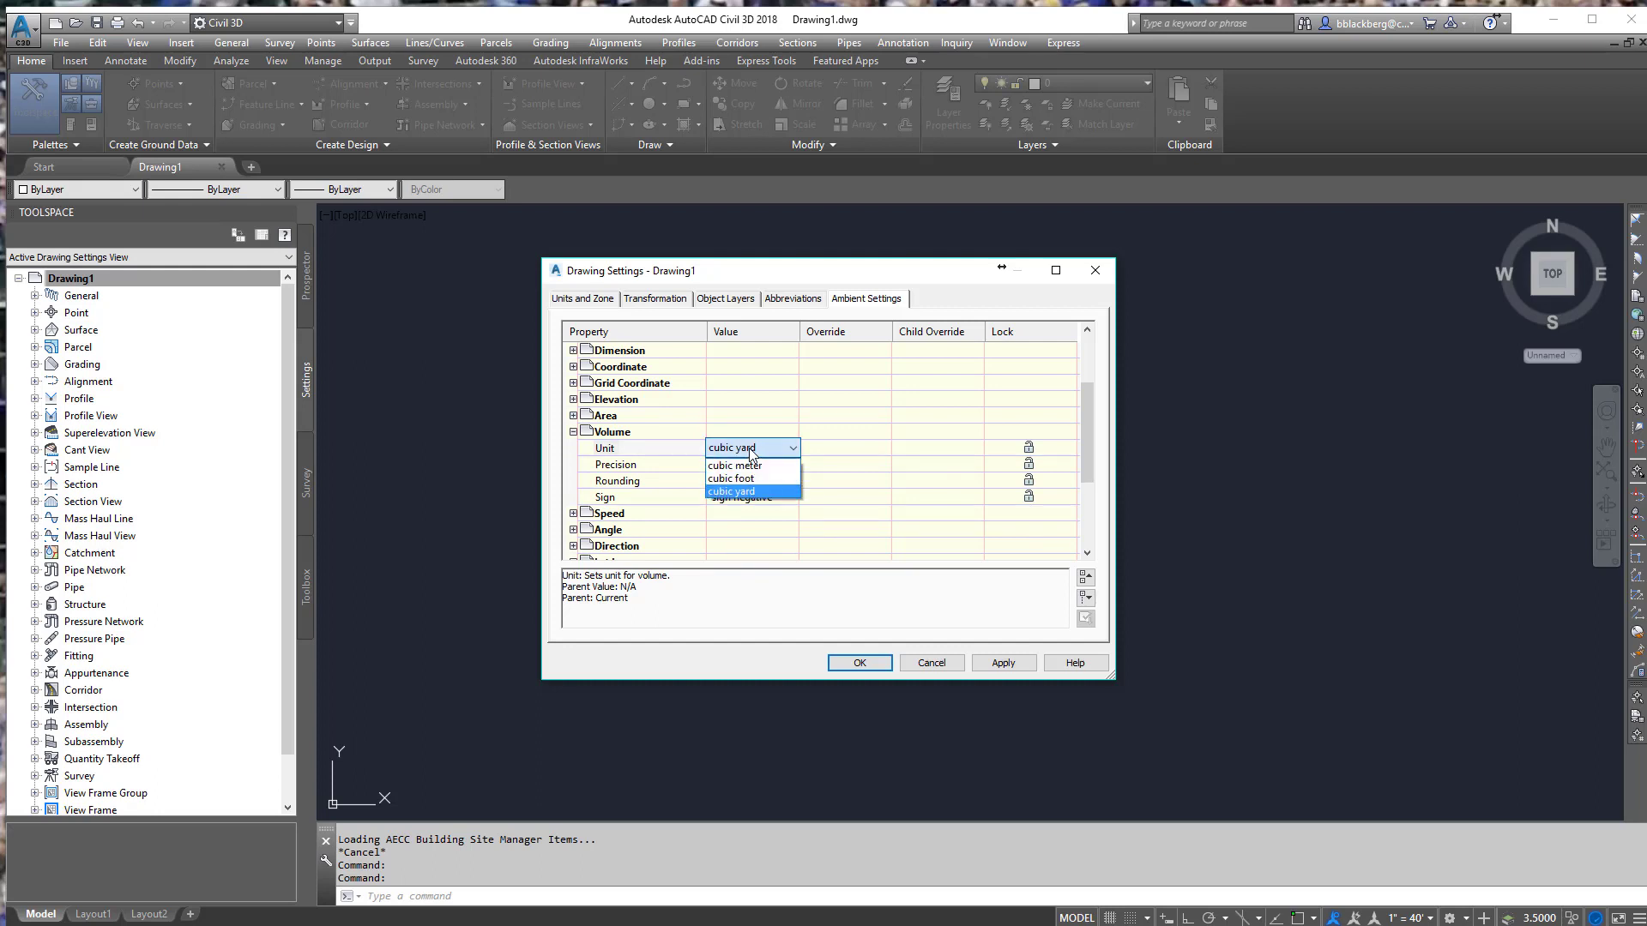
click(755, 493)
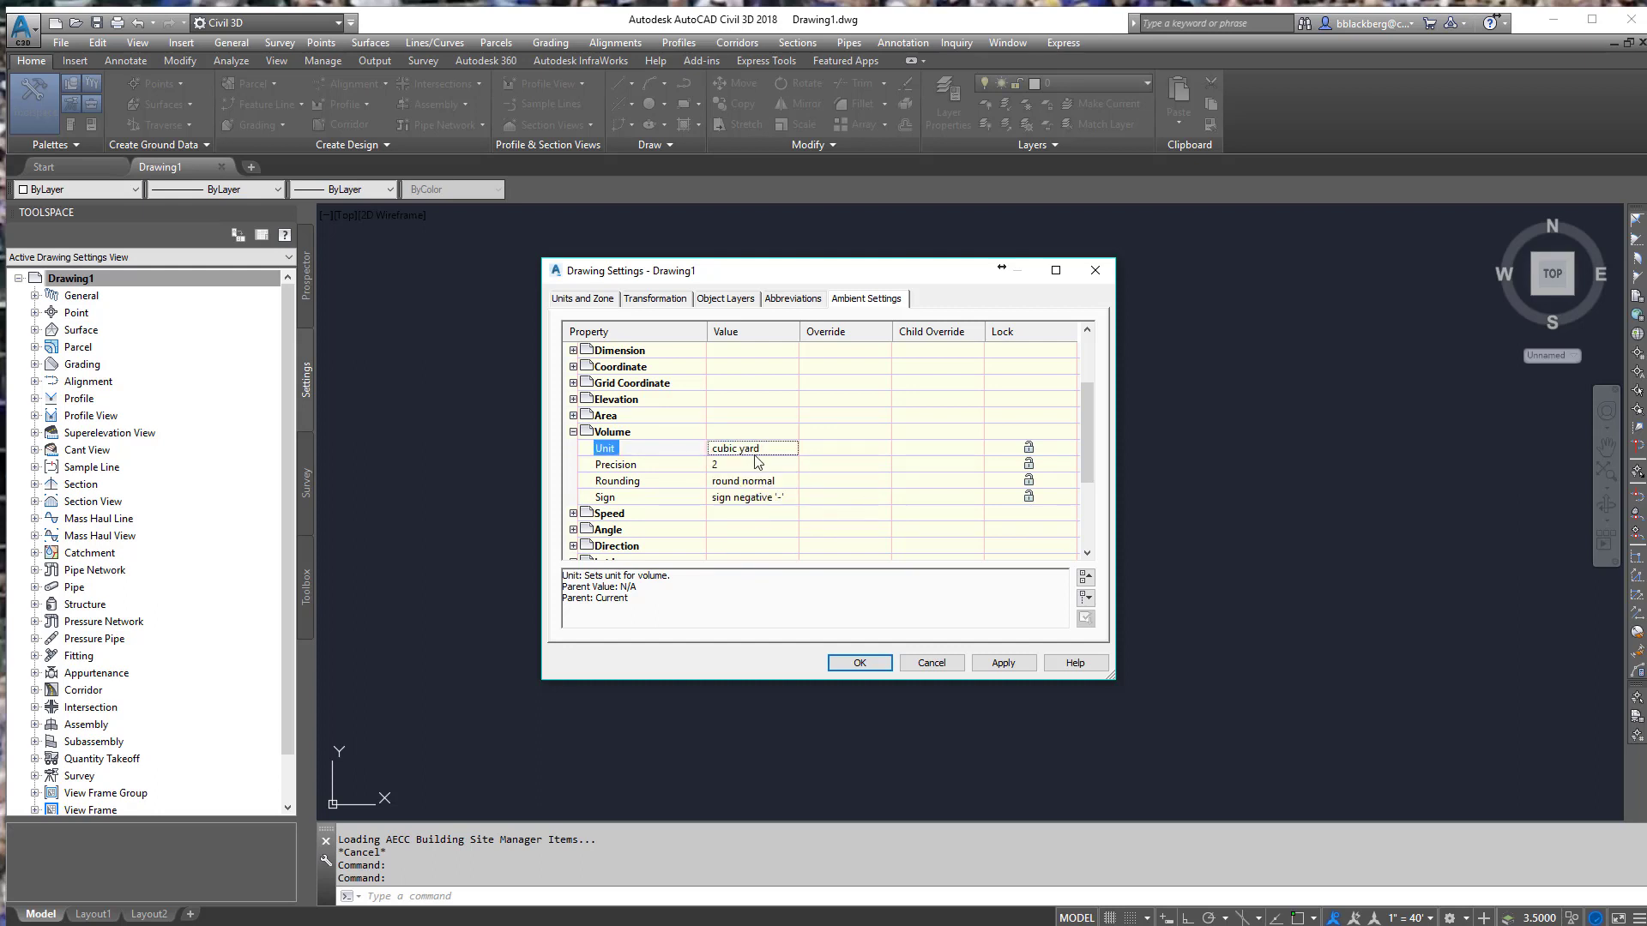
- Try cubic foot and cubic meter as volume units, then settle back on cubic yard
click(755, 453)
click(736, 450)
click(744, 470)
click(749, 450)
click(751, 452)
click(753, 474)
click(744, 453)
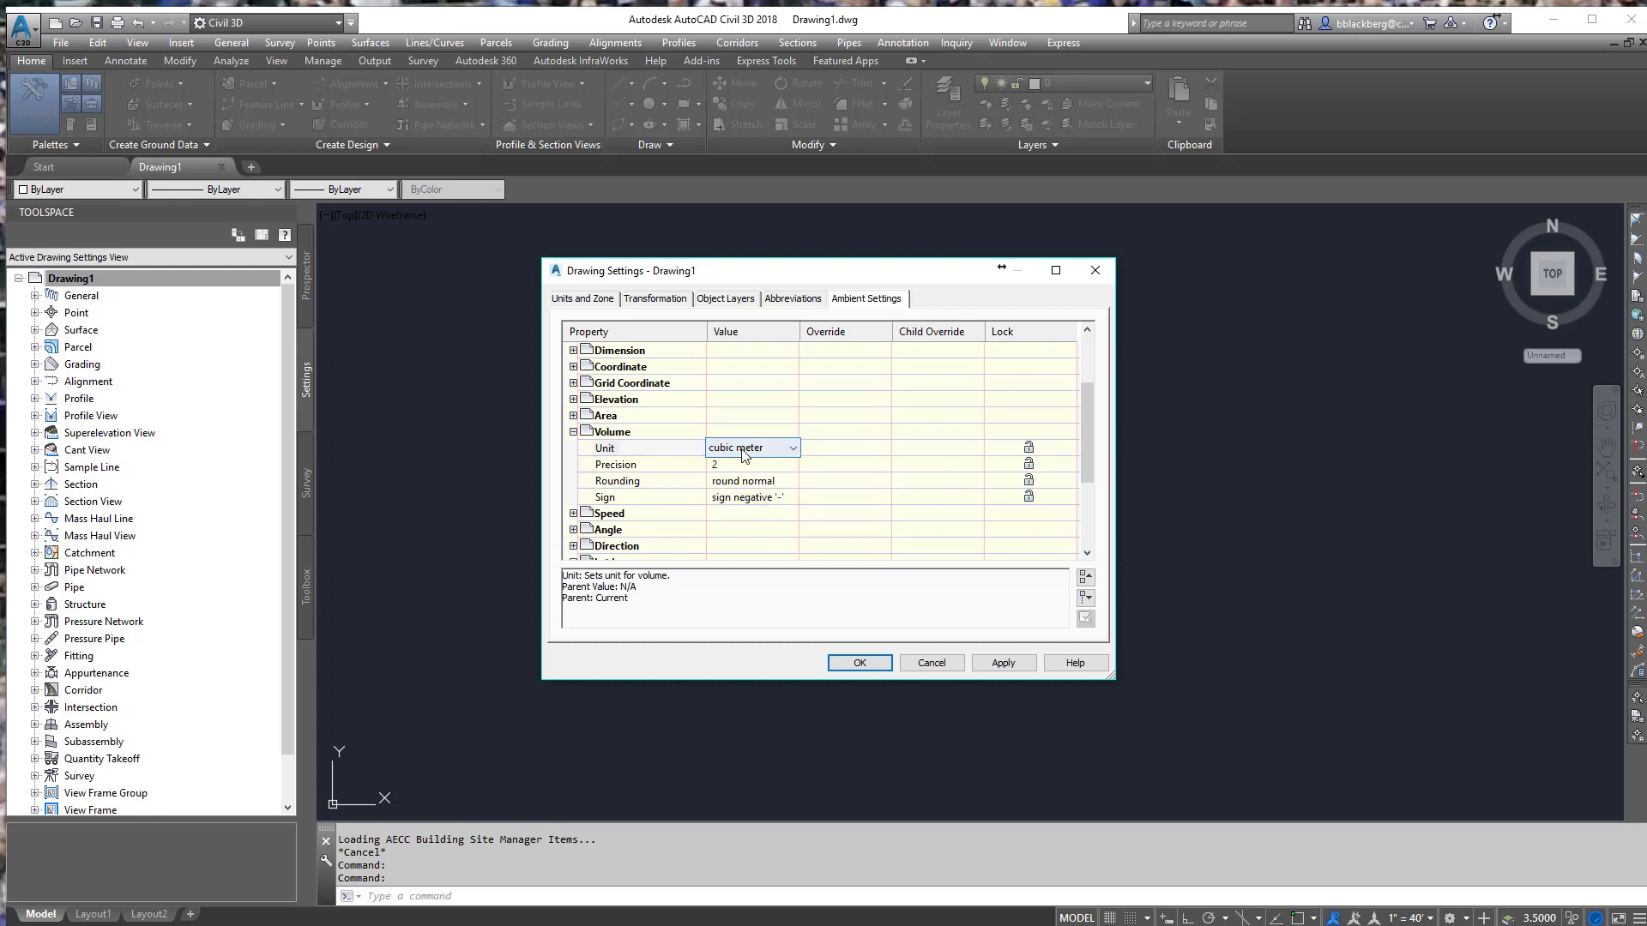
click(744, 453)
click(755, 493)
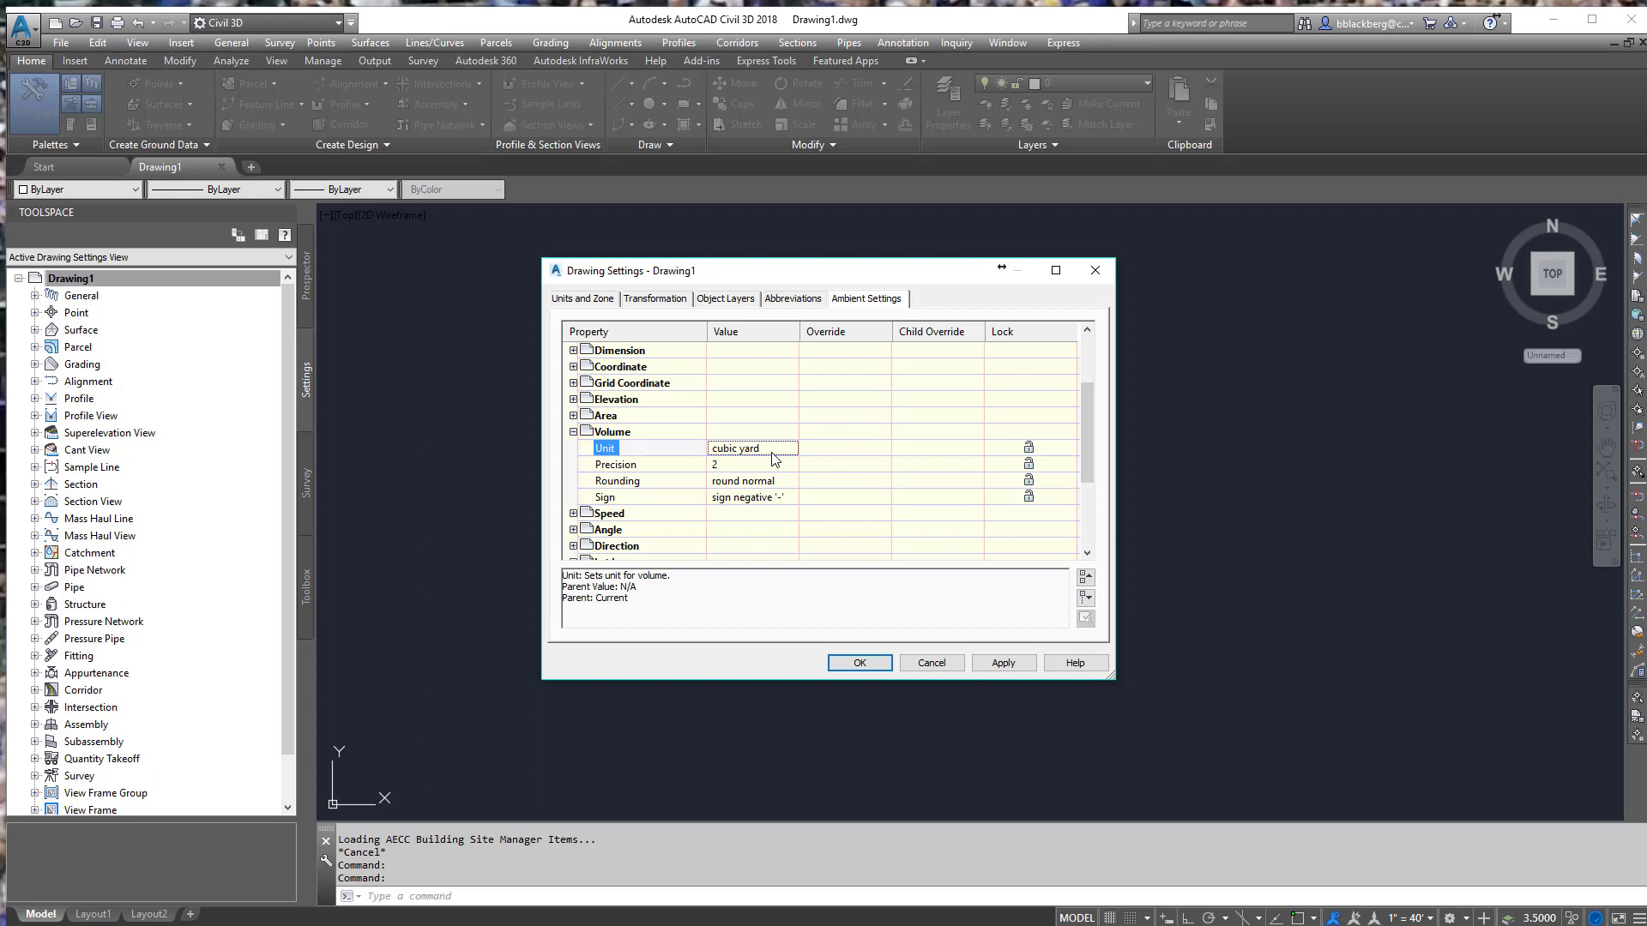
click(771, 453)
click(791, 448)
click(756, 464)
click(573, 432)
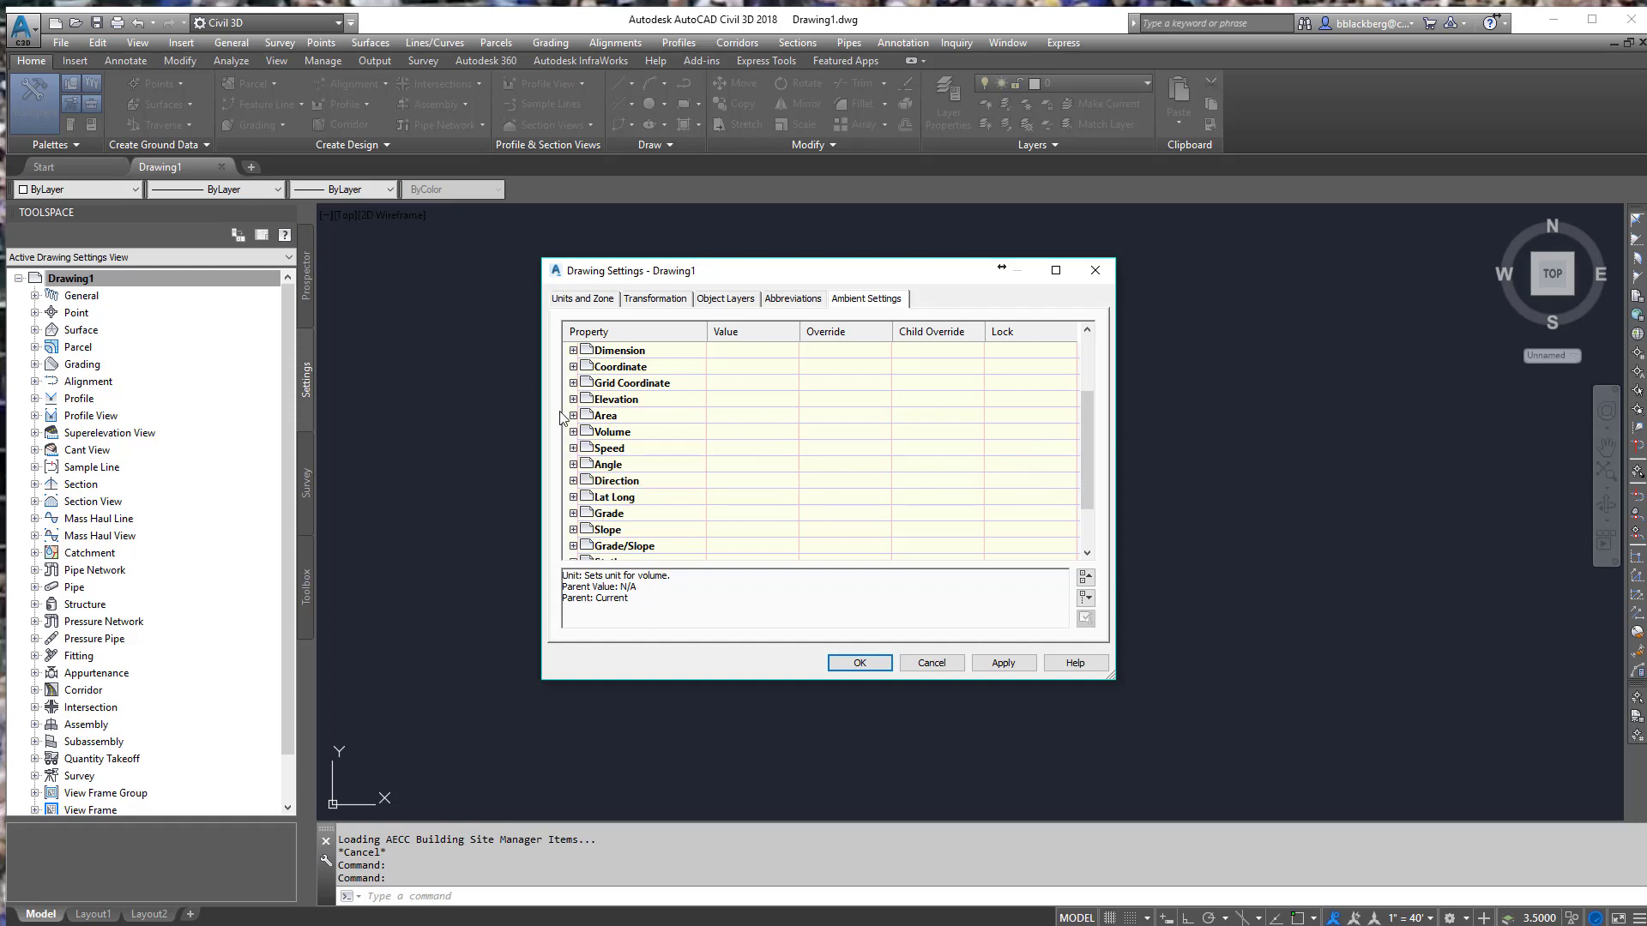
click(573, 400)
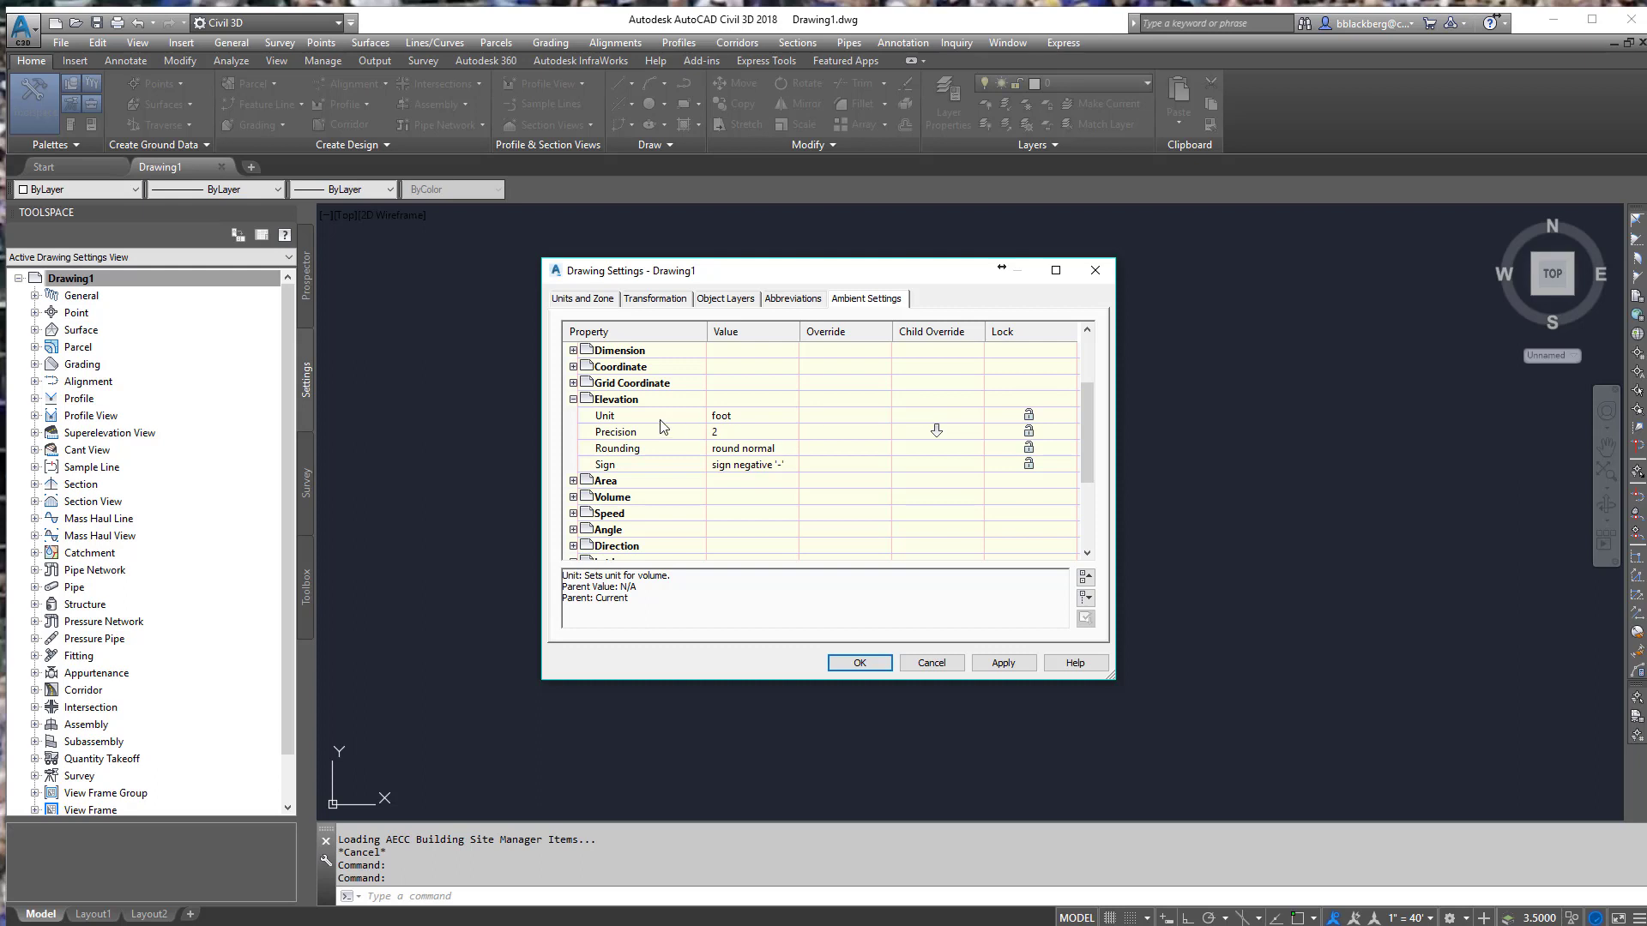
click(573, 400)
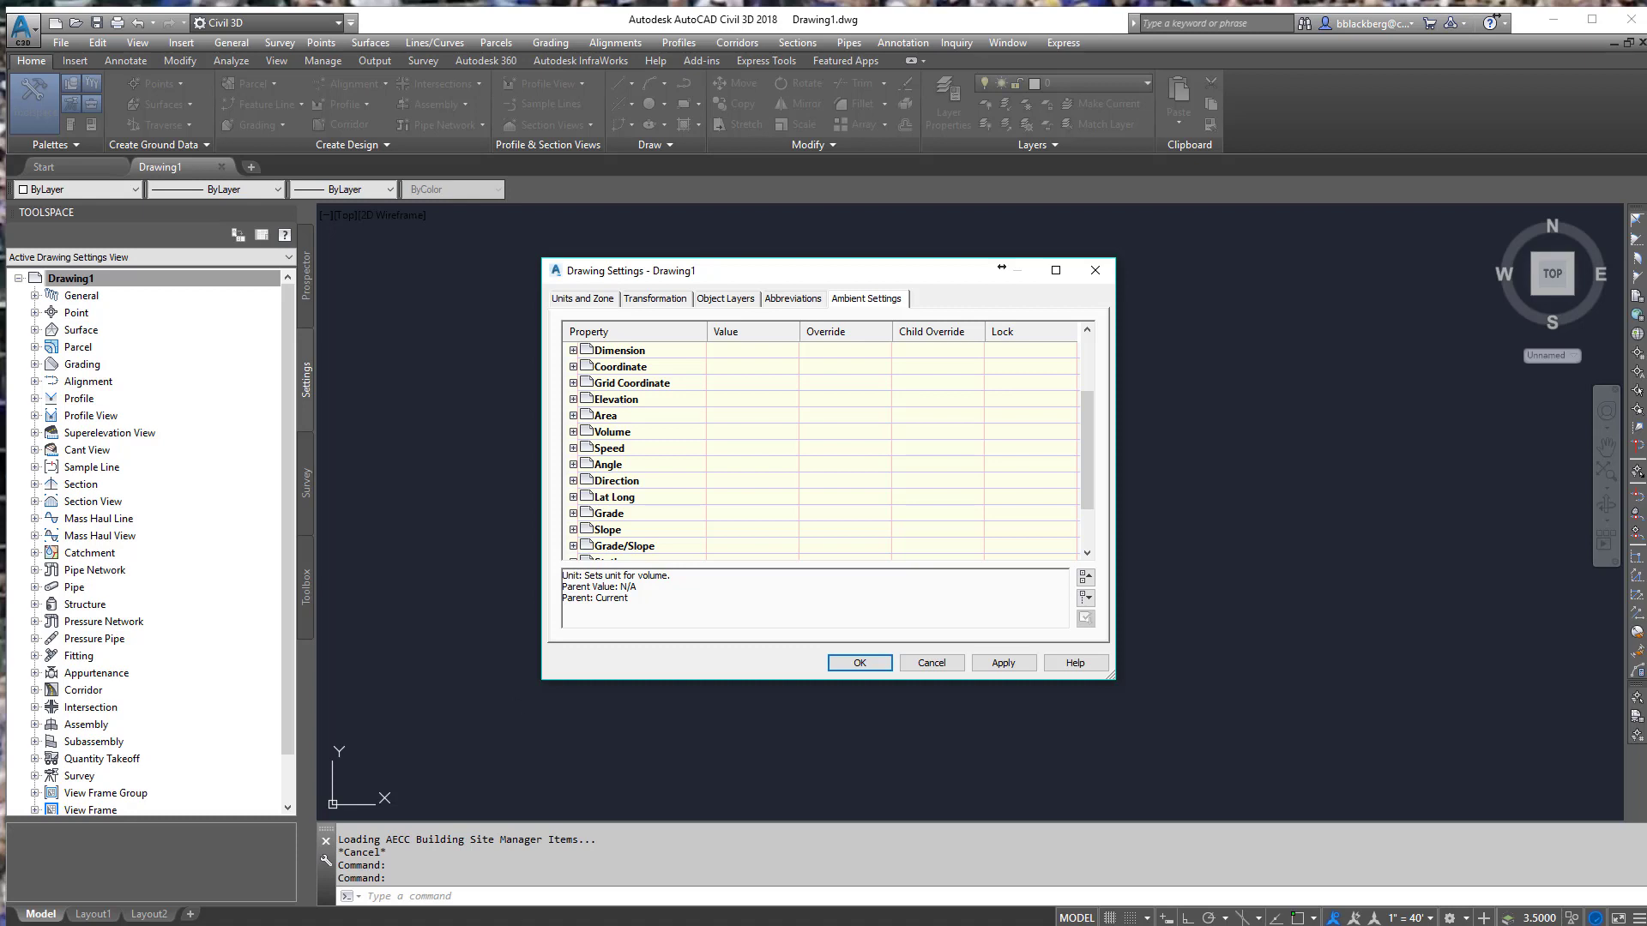
click(917, 862)
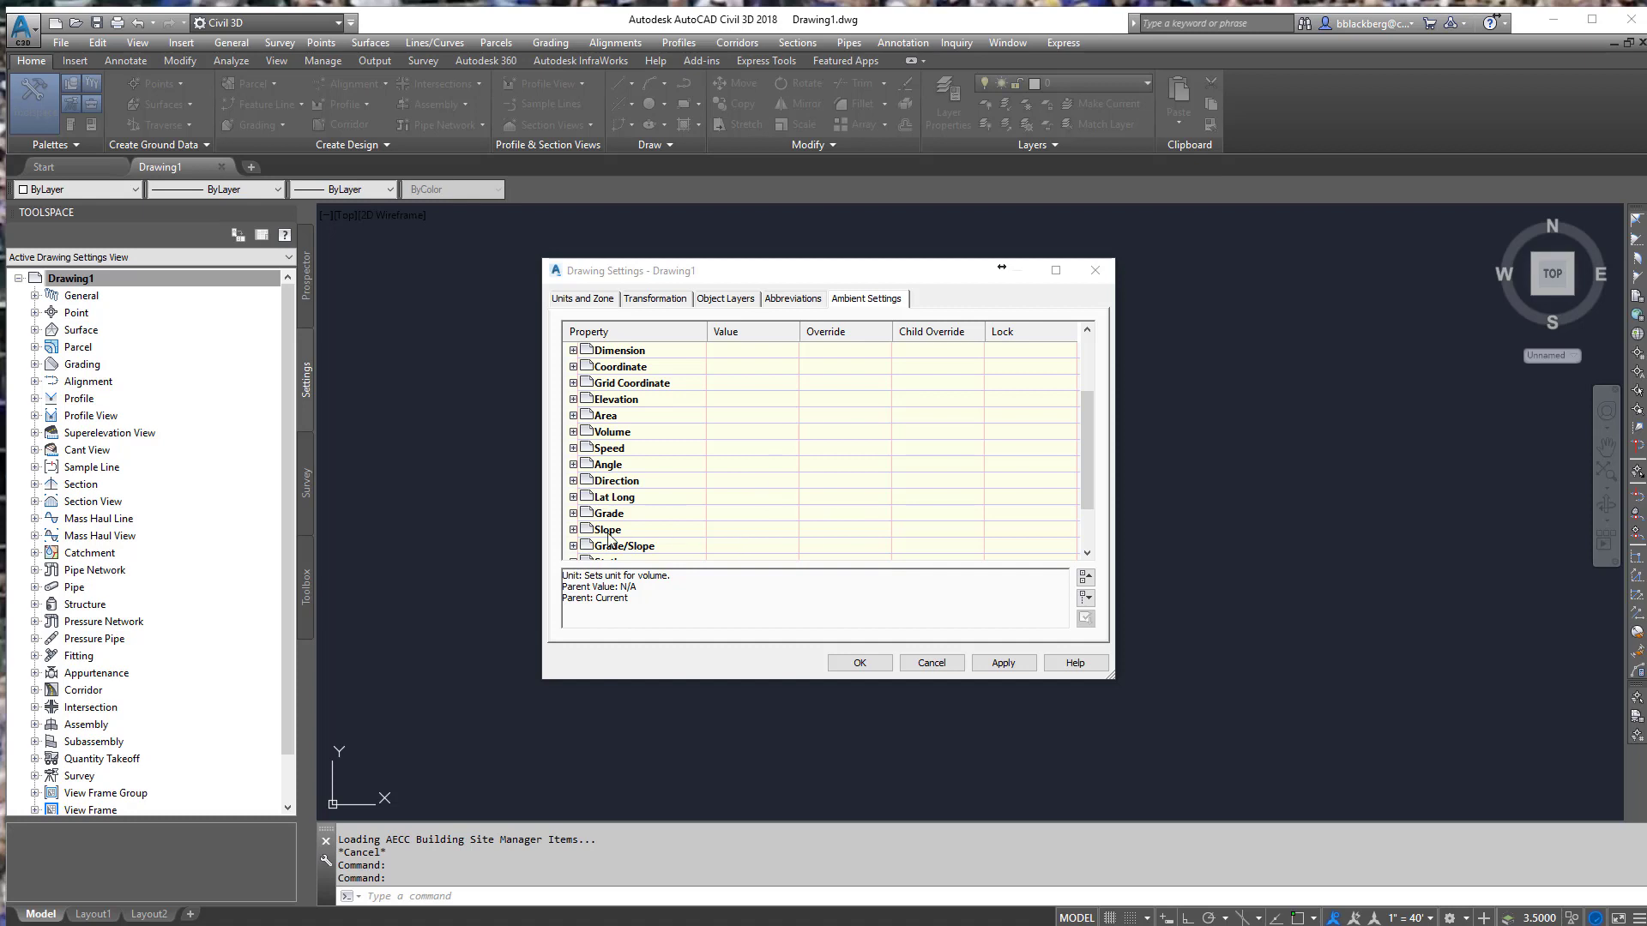
click(573, 529)
scroll(680, 504, down, 2)
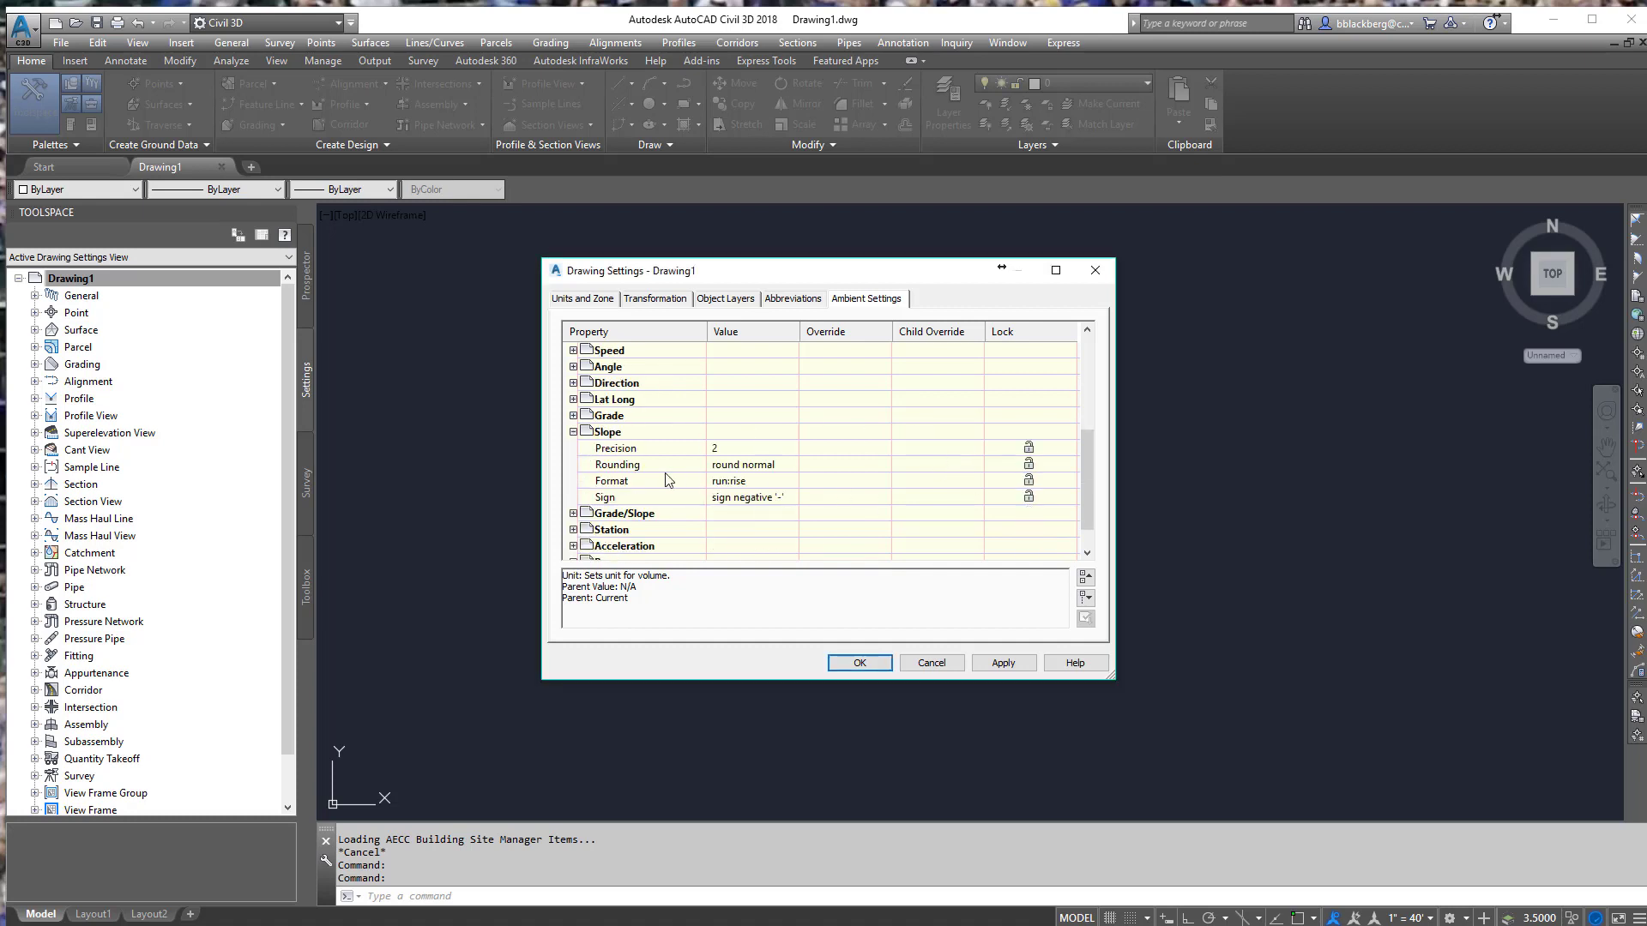
scroll(620, 498, down, 1)
click(573, 481)
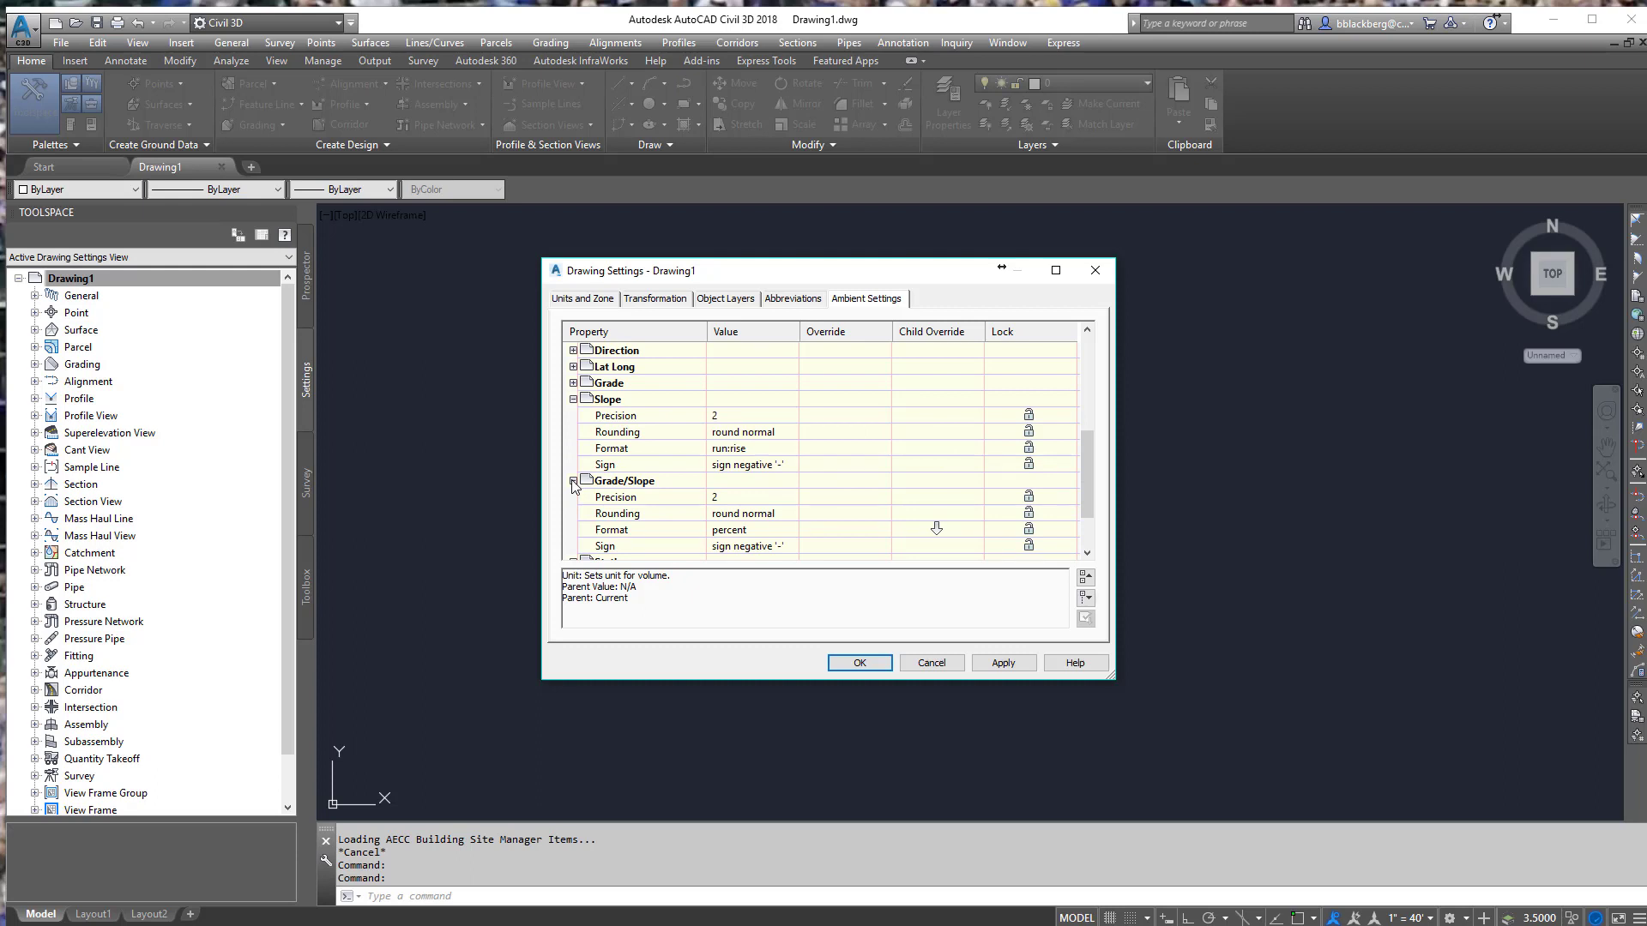
click(573, 481)
click(573, 399)
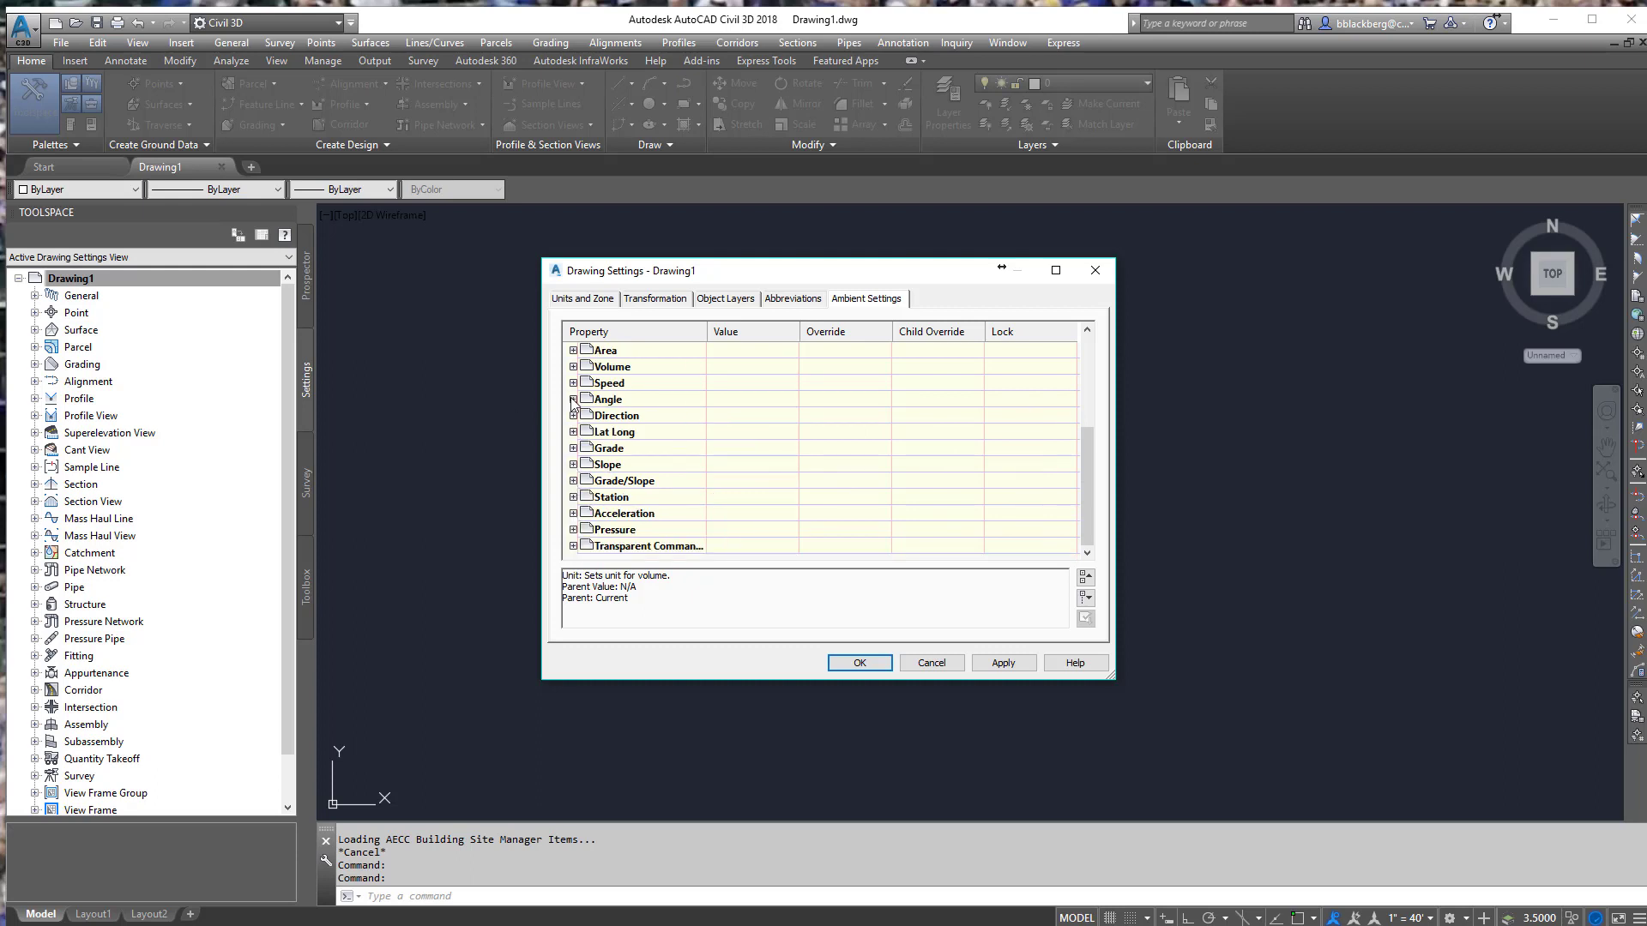